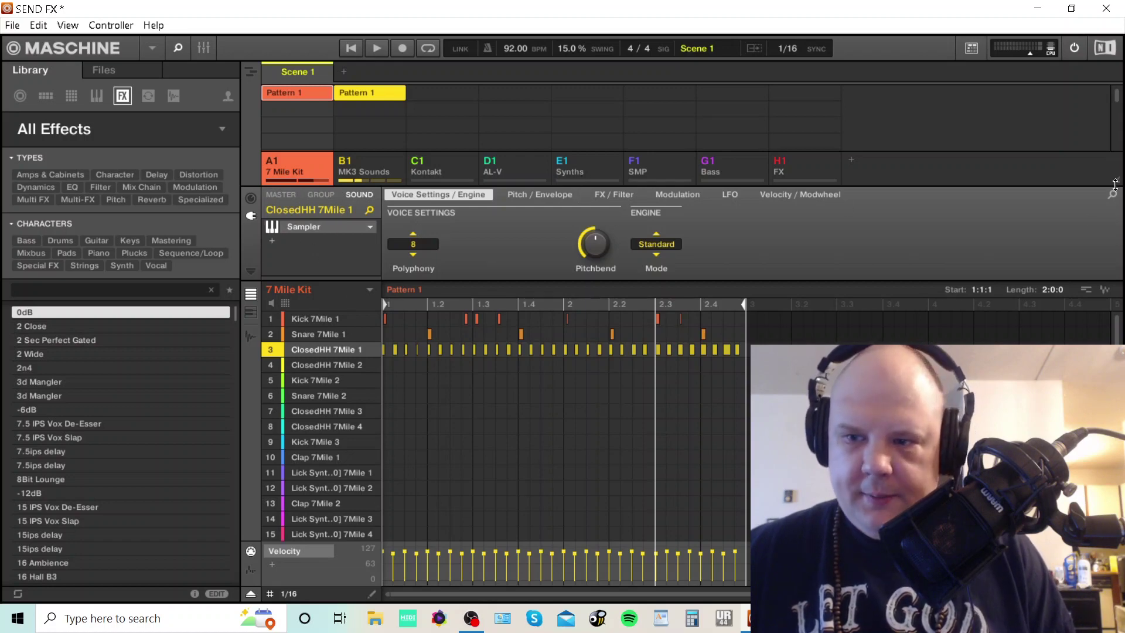
Step: Enlarge the arranger area and select group H1 FX
left_click_drag(1116, 185, 1119, 270)
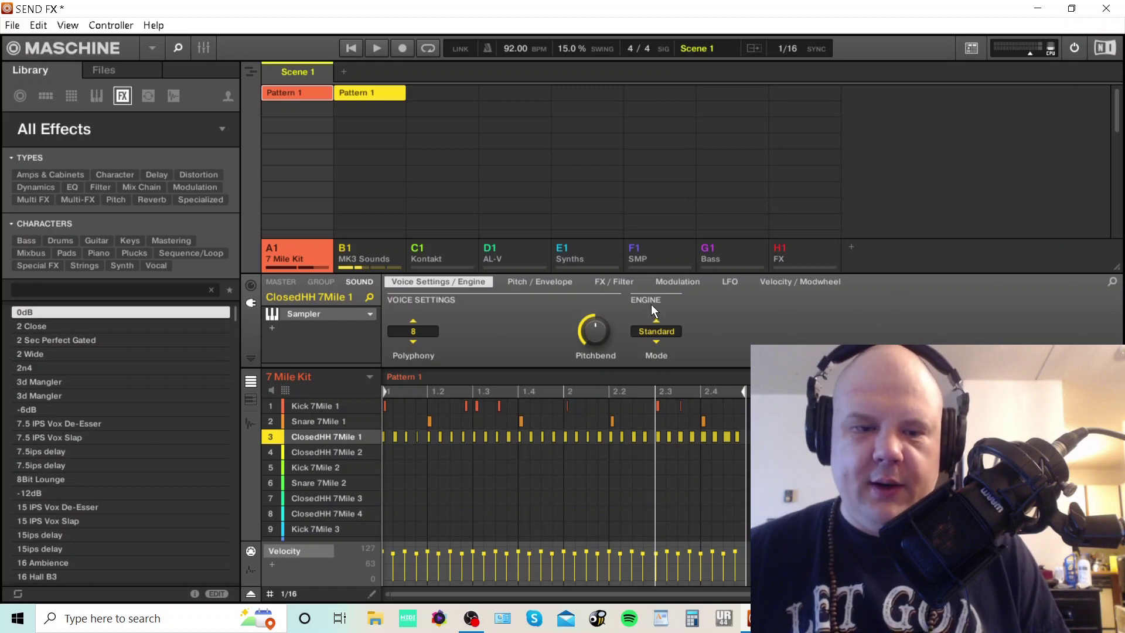
left_click(305, 420)
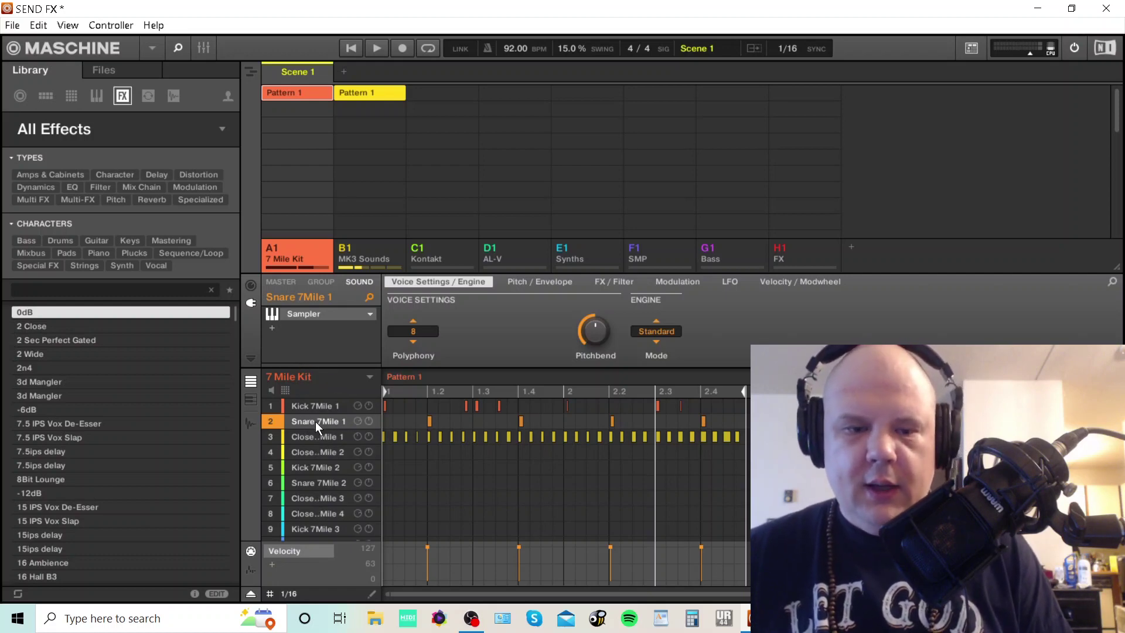
left_click(804, 260)
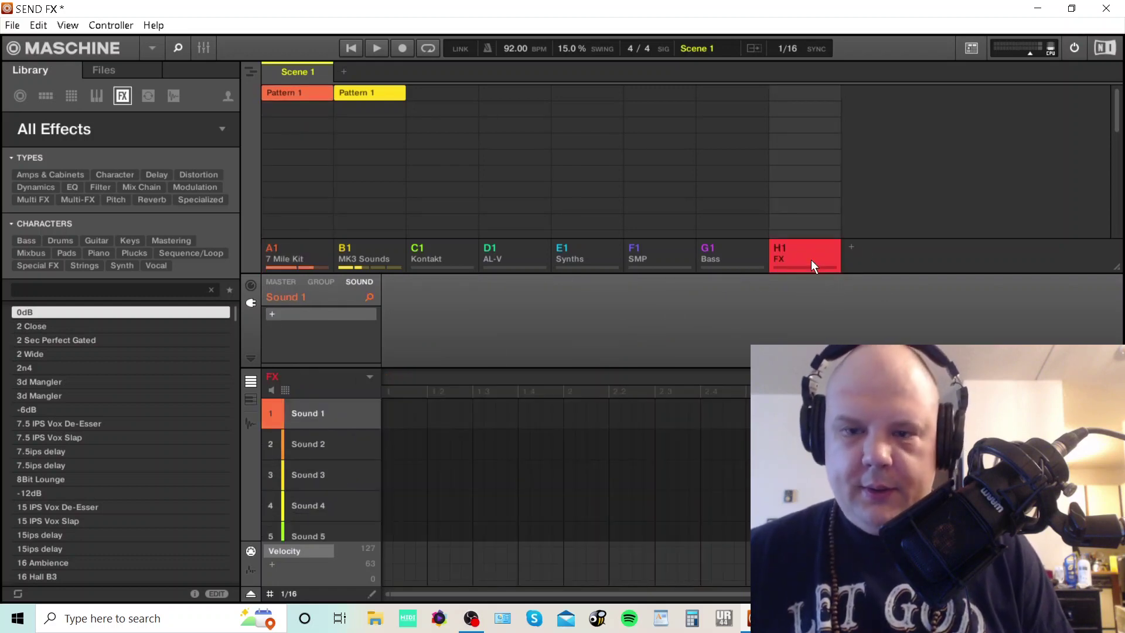
left_click(748, 265)
left_click(820, 256)
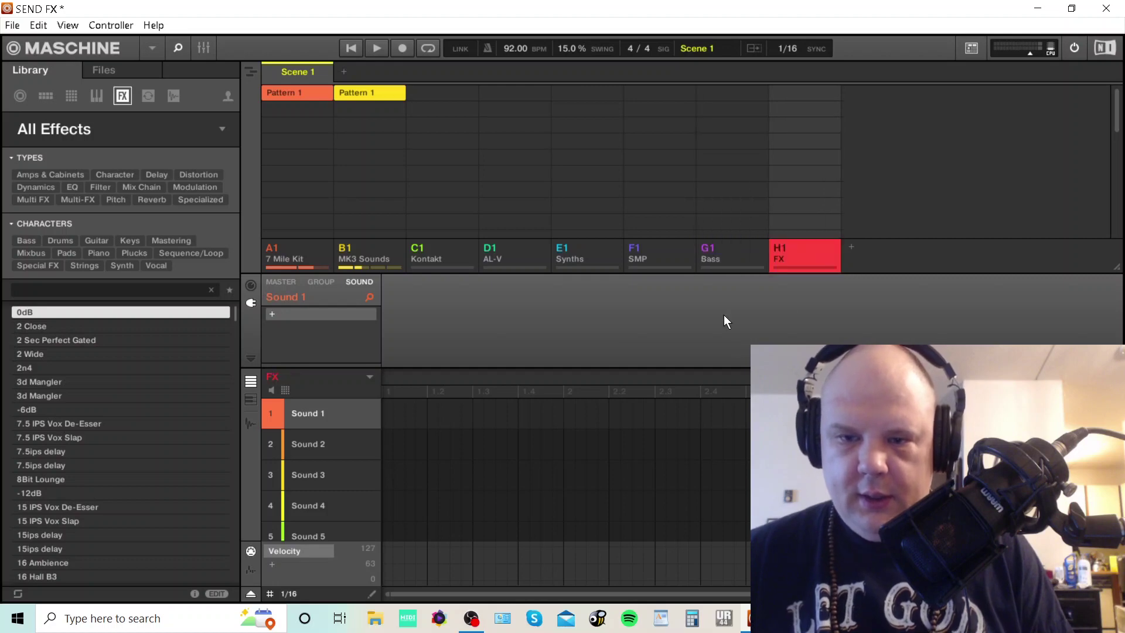
Step: Load the Exponential Audio R2 (VST) reverb into Sound 1 of the FX group
left_click(308, 474)
left_click(321, 446)
left_click(323, 410)
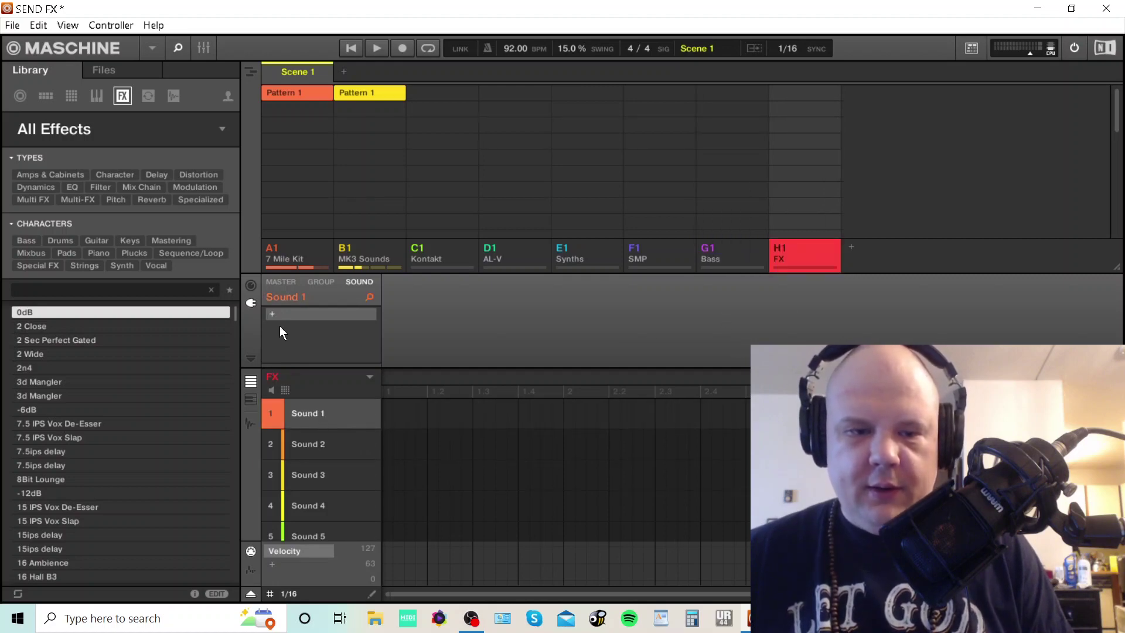
left_click(270, 311)
mouse_move(365, 142)
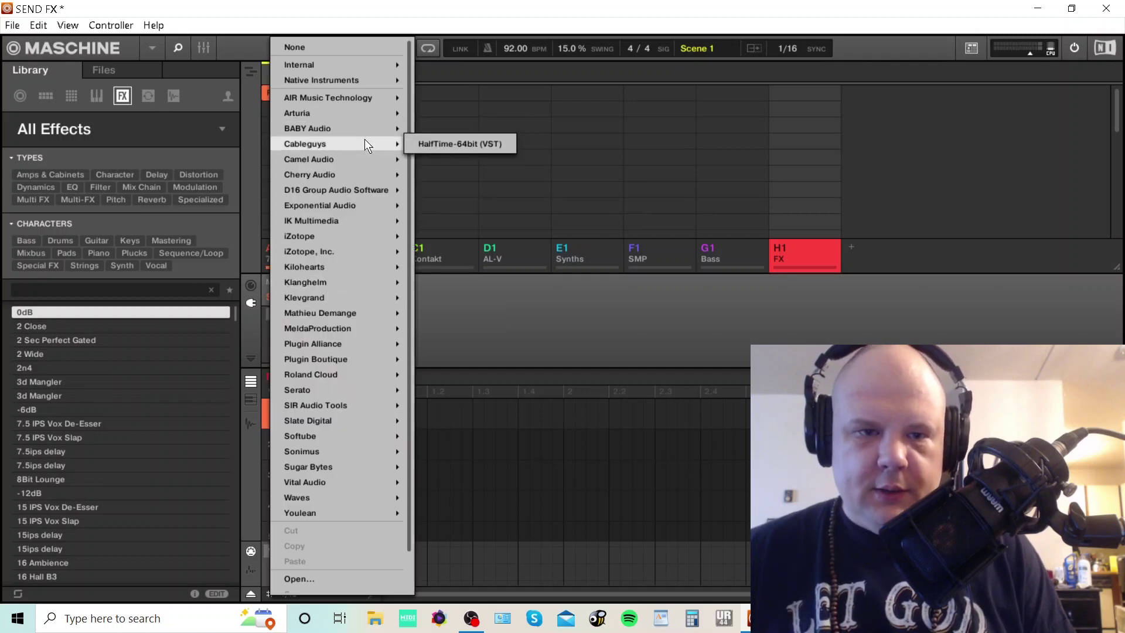
mouse_move(350, 188)
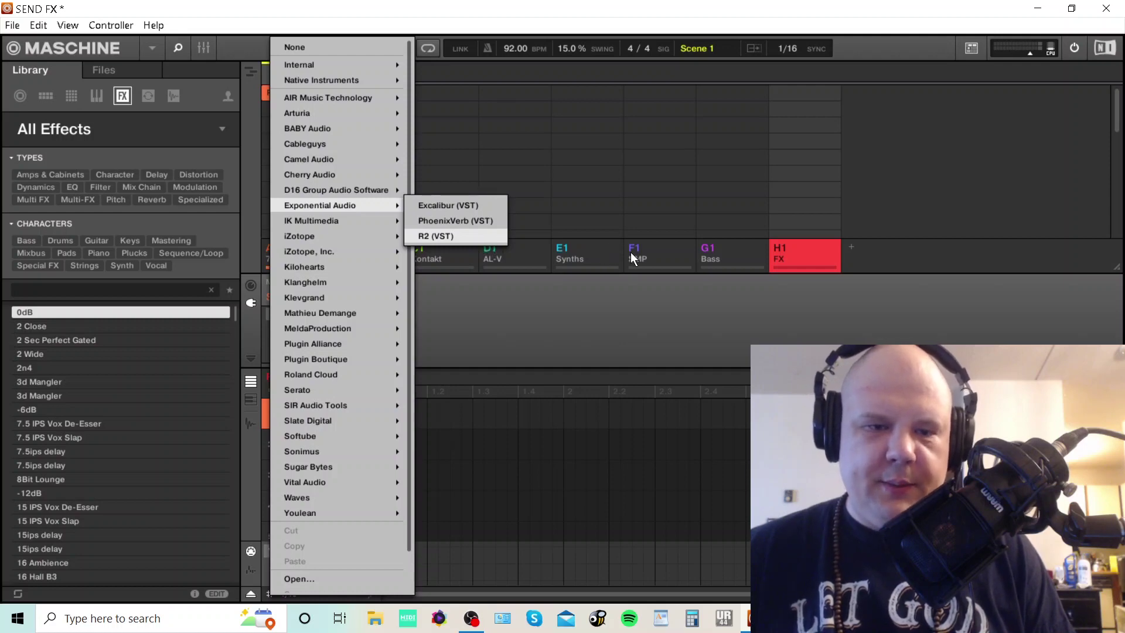
key("Return")
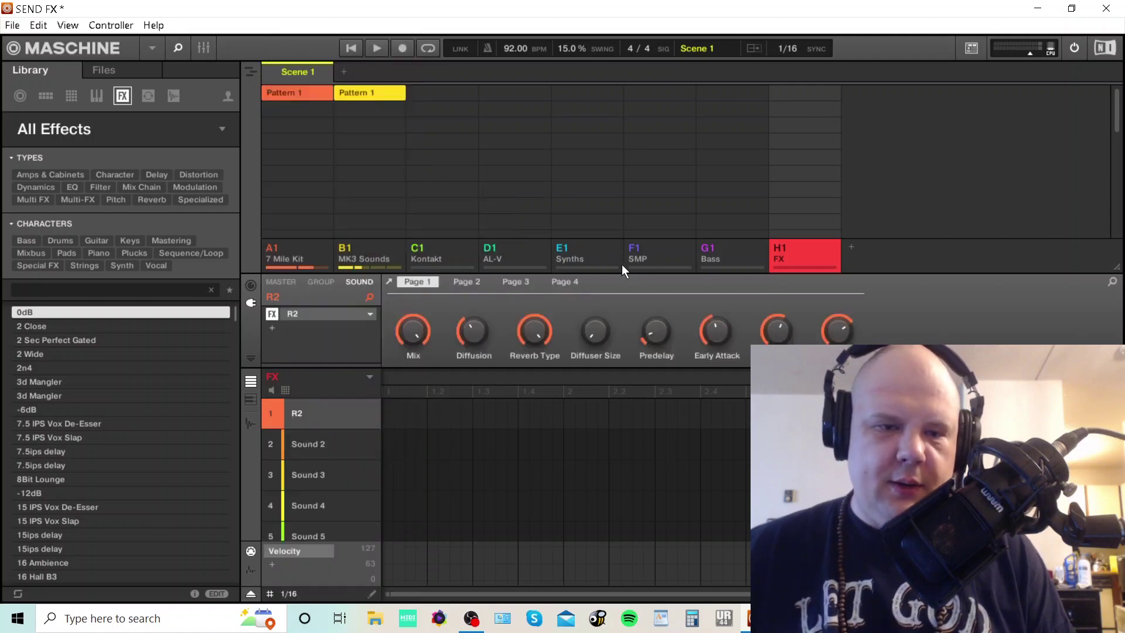
Step: Open the R2 reverb window and choose the Large Plate keyword with the Lge FatPlate (Lite) preset
double_click(307, 314)
left_click_drag(393, 47, 786, 84)
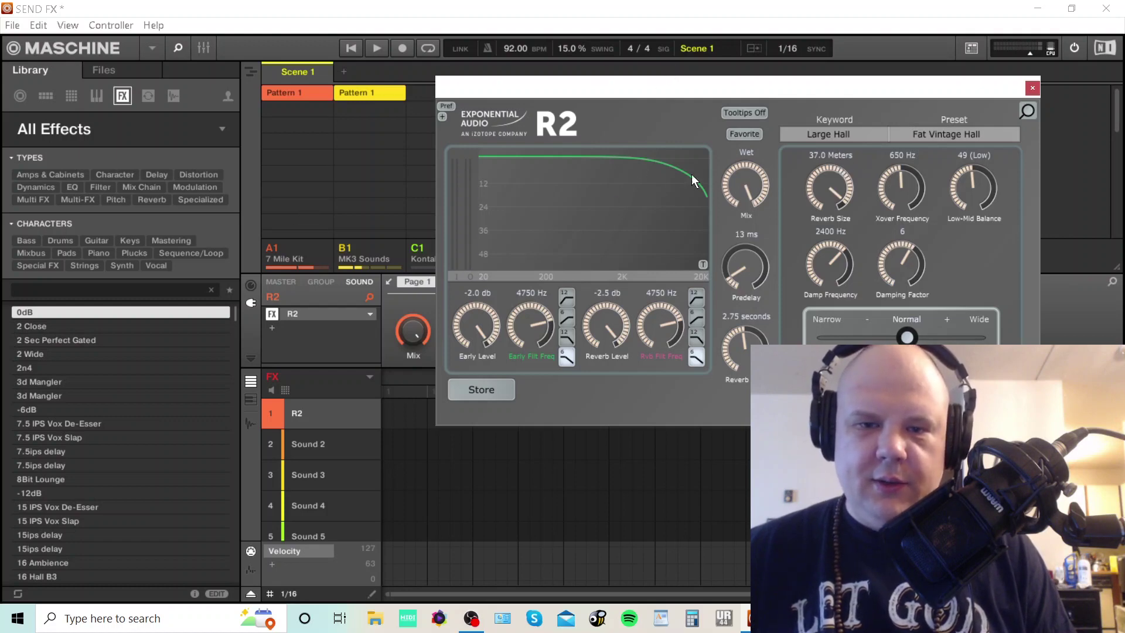
left_click(839, 147)
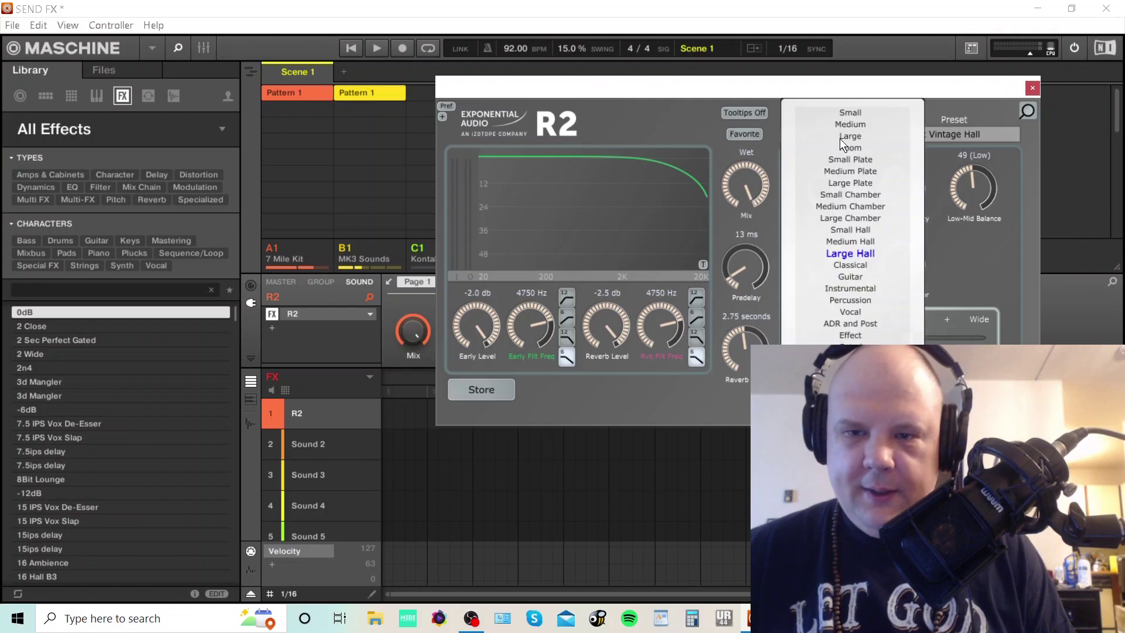
left_click(863, 182)
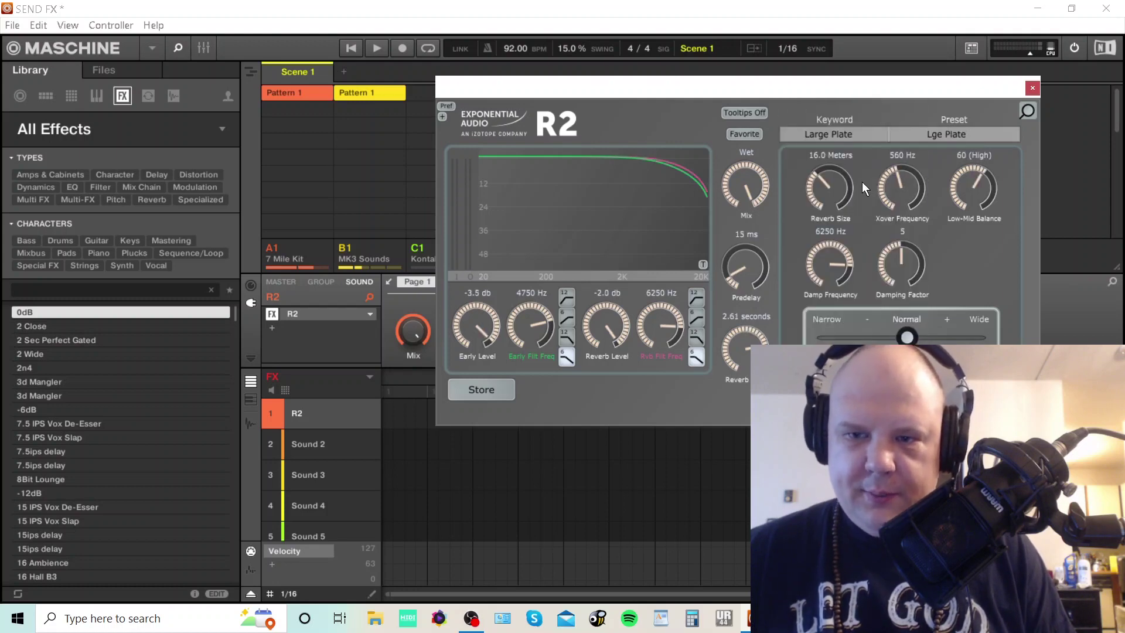
left_click(934, 132)
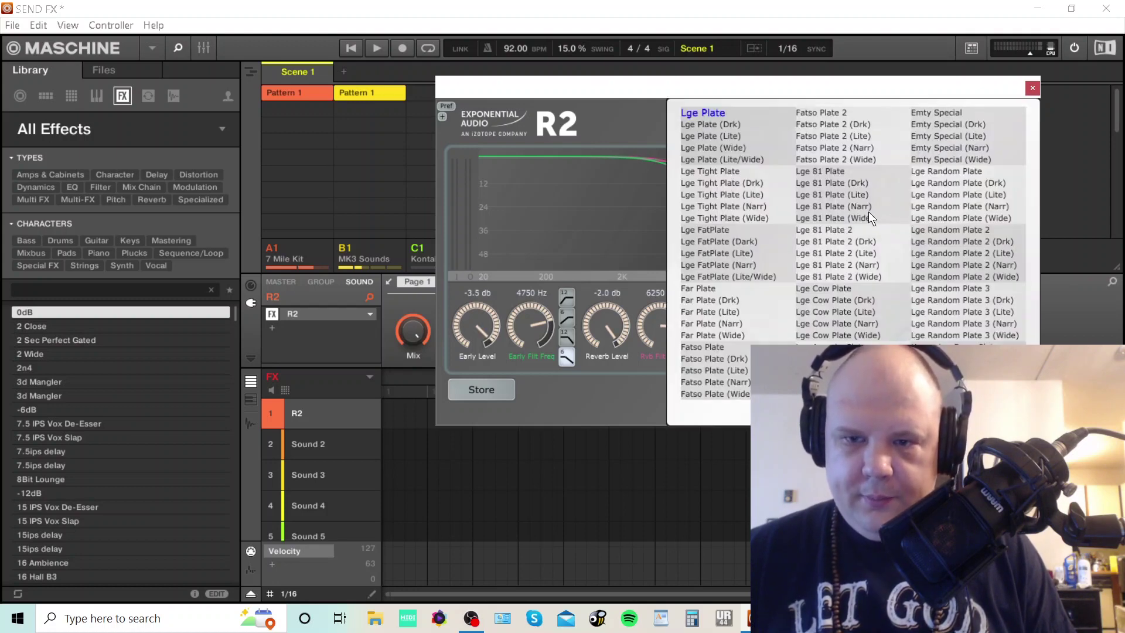
left_click(737, 253)
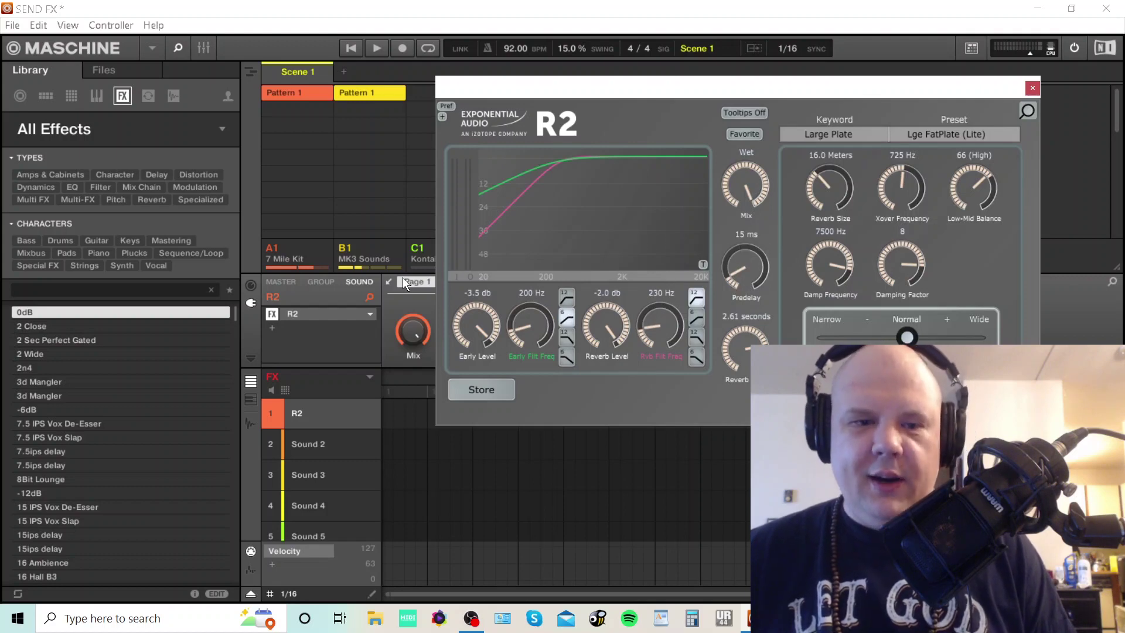
Step: Audition the pattern of group A1 7 Mile Kit and solo the Snare 7Mile 1 sound
left_click(311, 251)
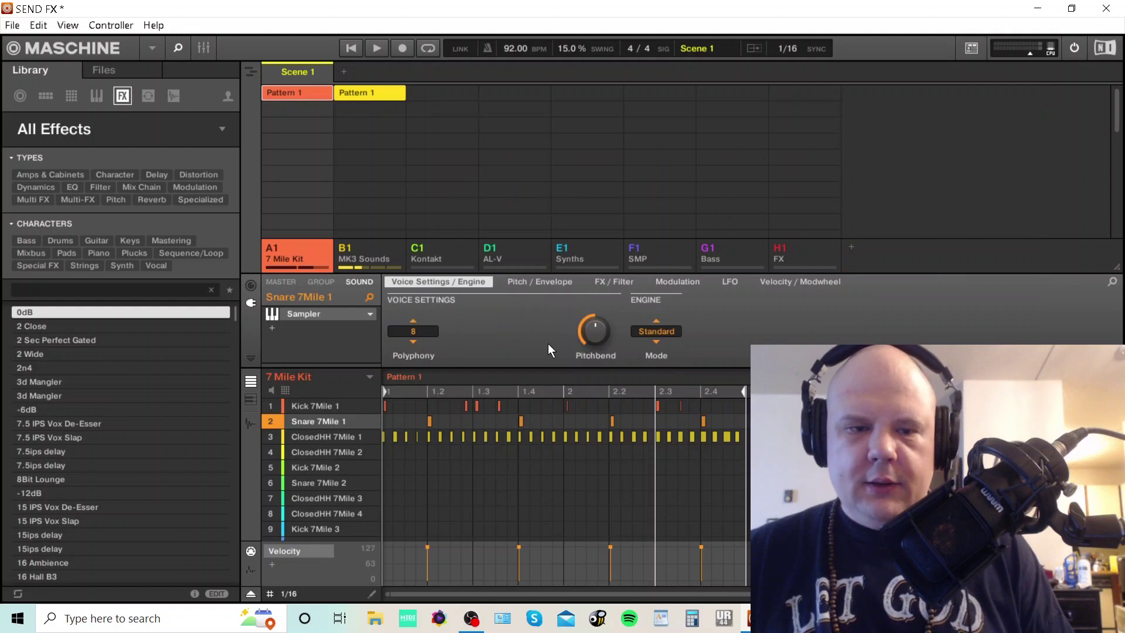
key("space")
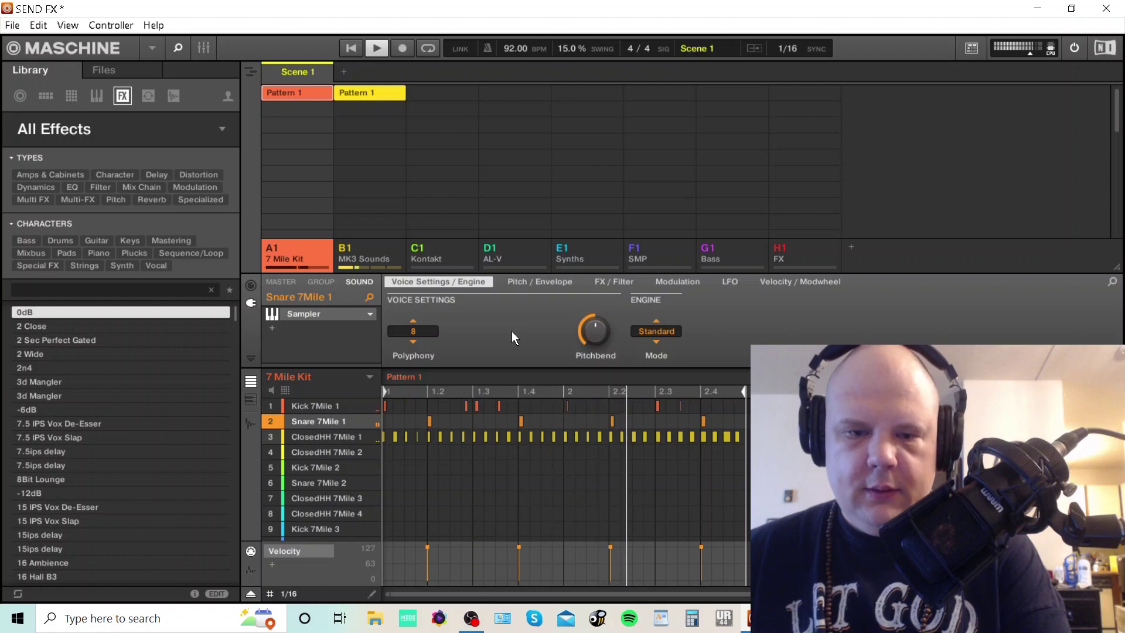
key("space")
left_click(251, 285)
left_click(251, 303)
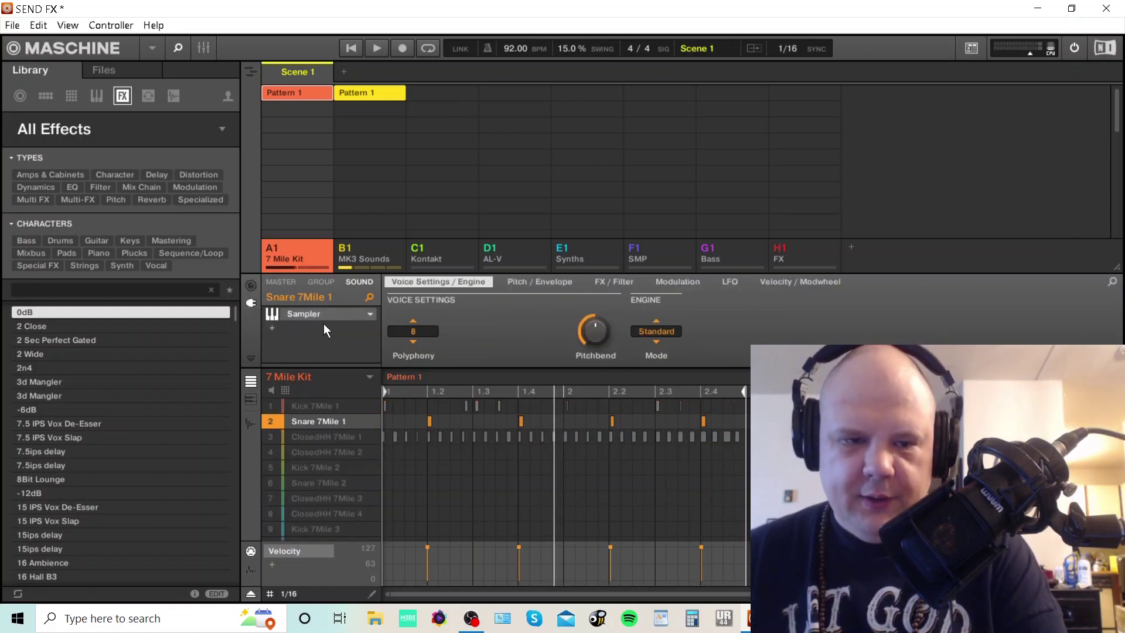
Step: Set the Aux 1 destination of Snare 7Mile 1 to H1:S1 - FX: R2
left_click(250, 285)
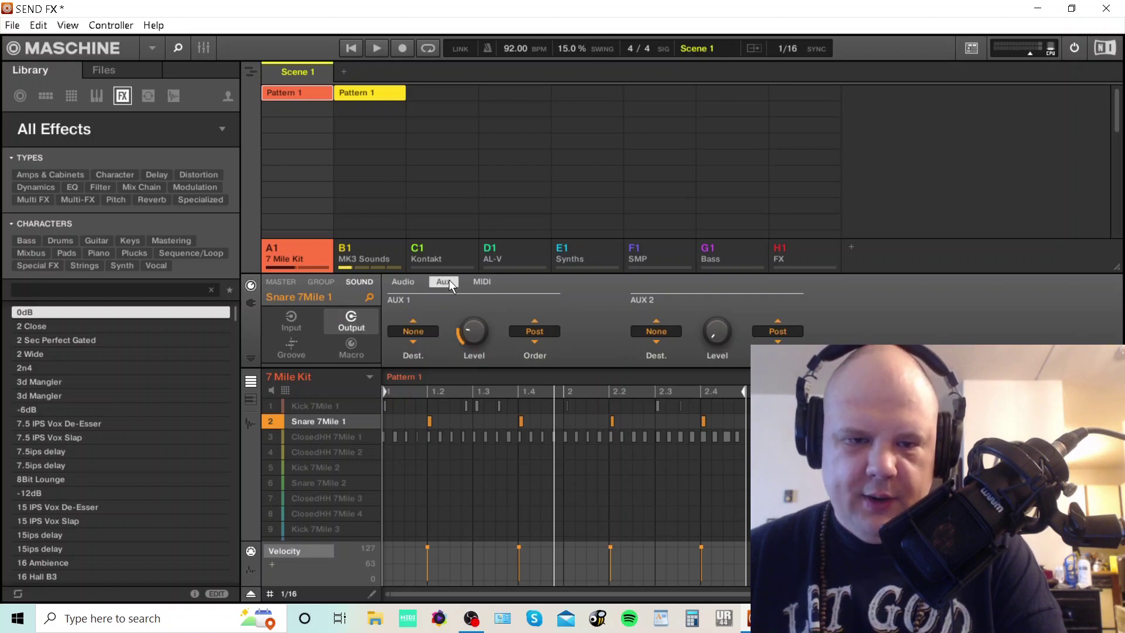
left_click(417, 332)
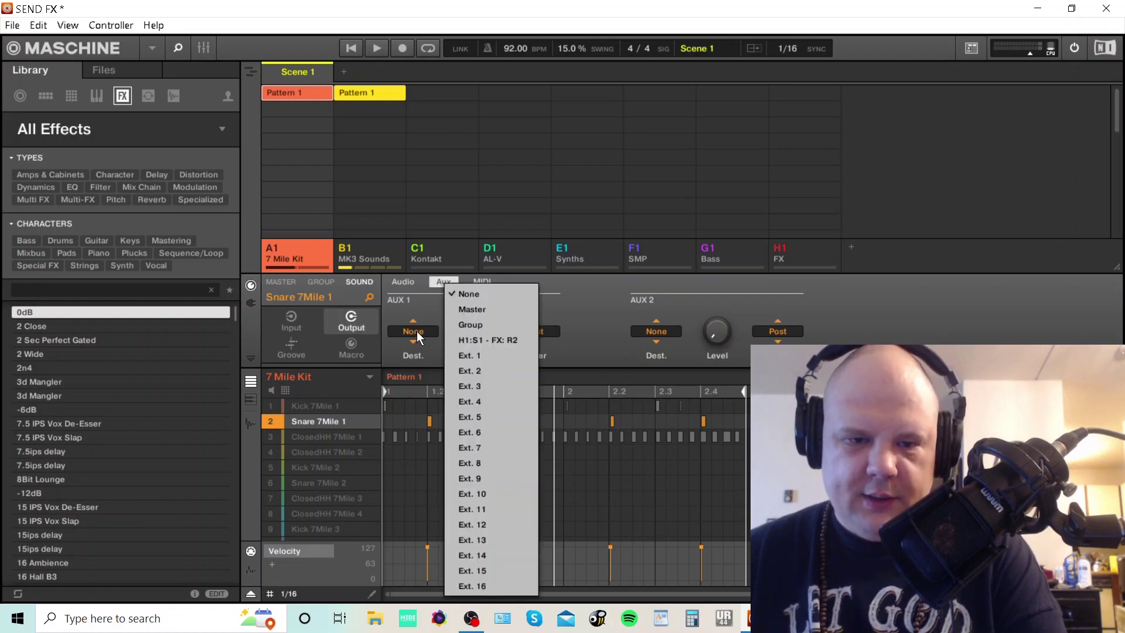
left_click(490, 340)
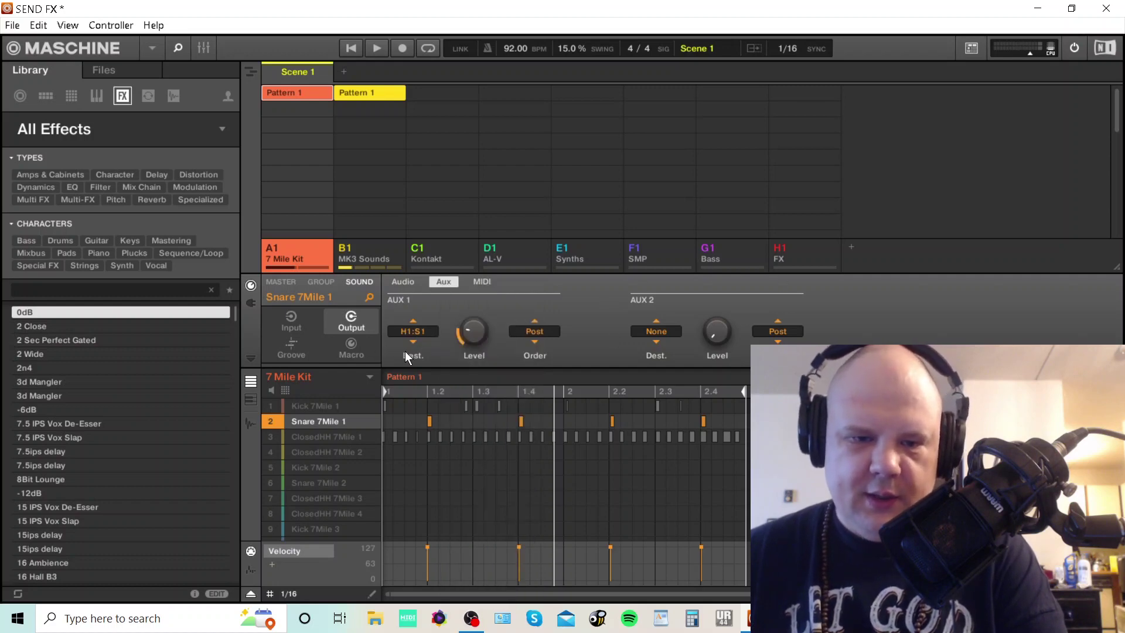
left_click(412, 332)
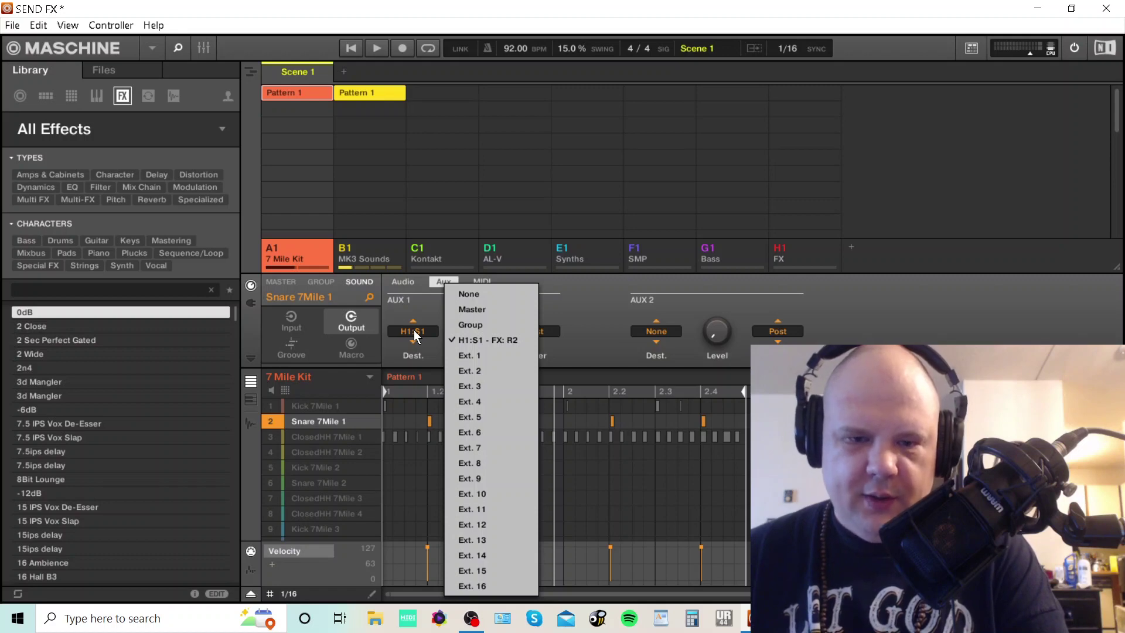
left_click(416, 334)
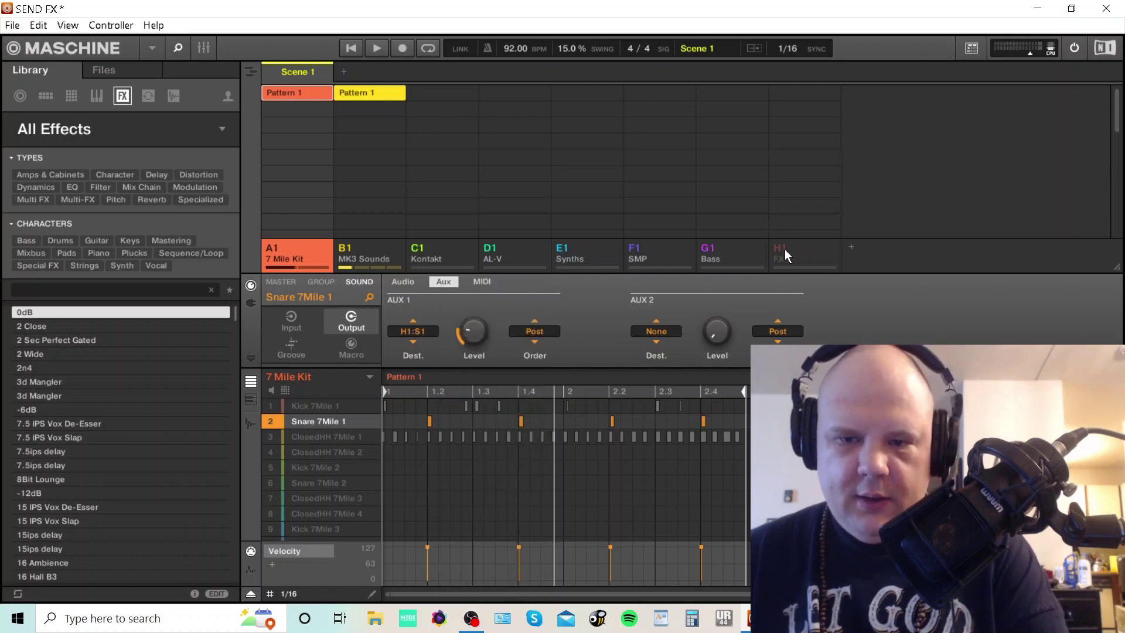
Step: Rename the R2 sound in the FX group to "PLate Verb"
left_click(800, 259)
left_click(1027, 108)
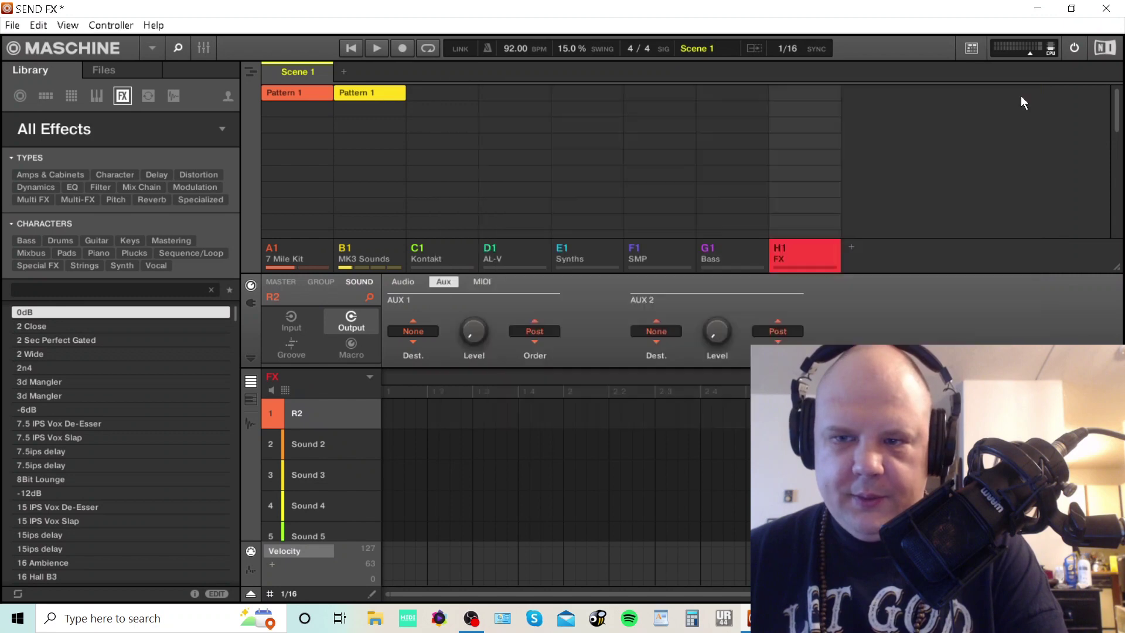
right_click(309, 404)
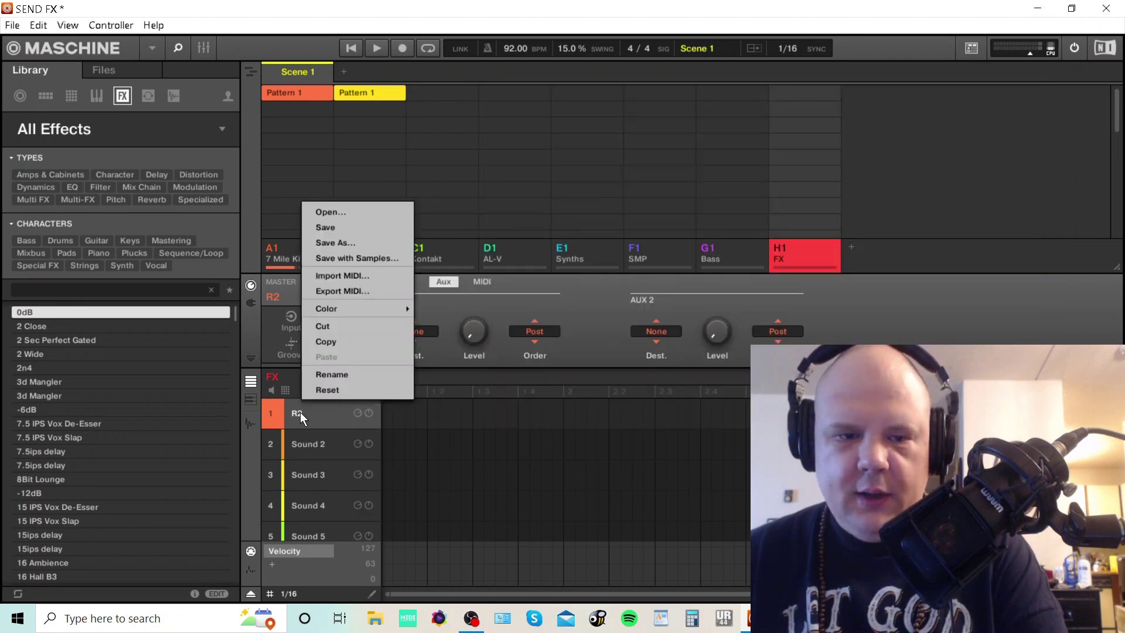
left_click(339, 375)
key("BackSpace")
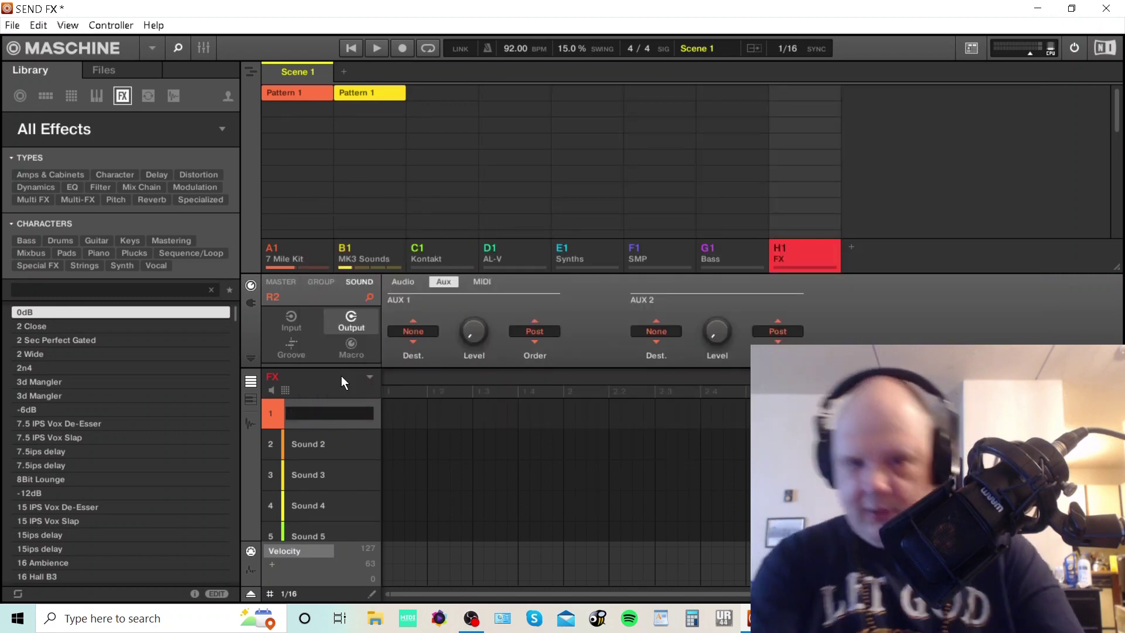
type("PLate")
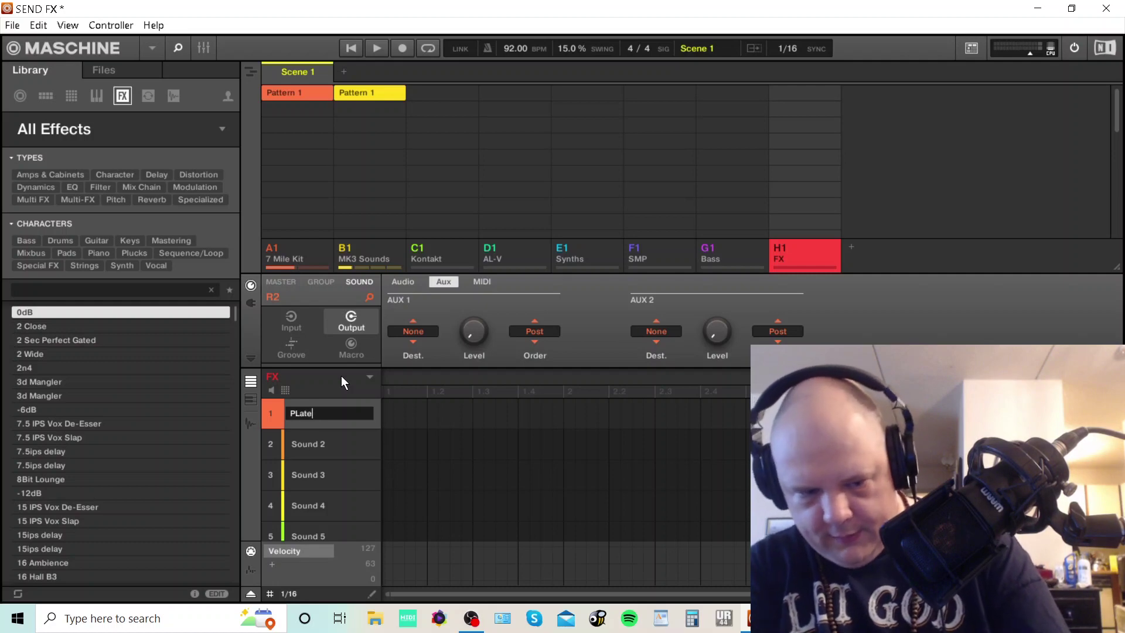
type(" Verb")
key("Return")
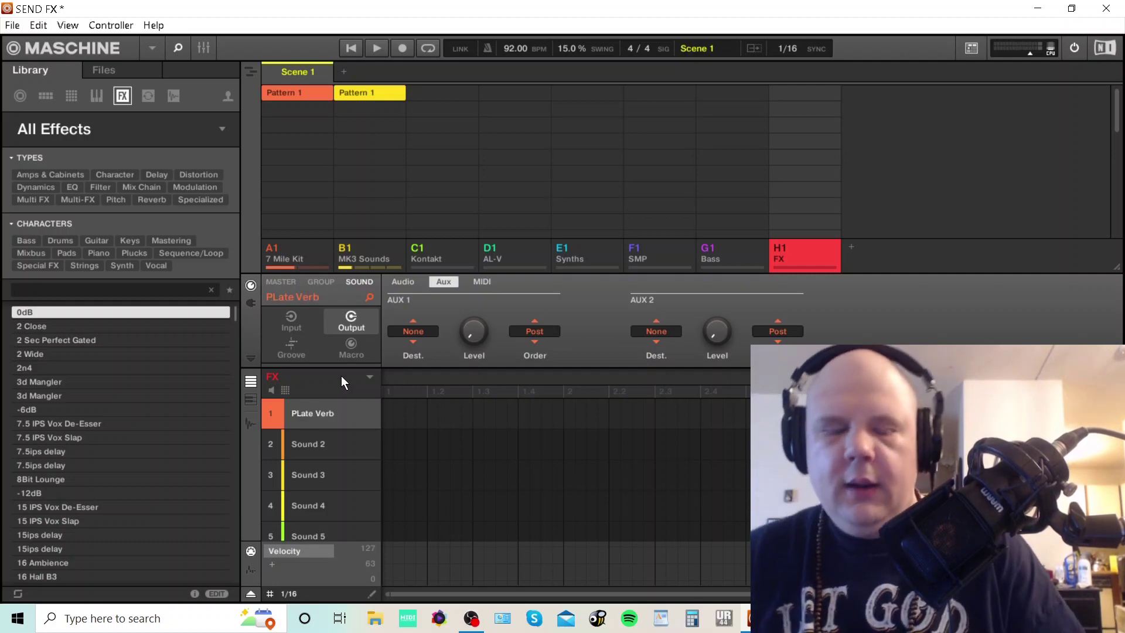
Step: Raise the Aux 1 send level of Snare 7Mile 1 to about the three o'clock position and start playback
left_click(298, 254)
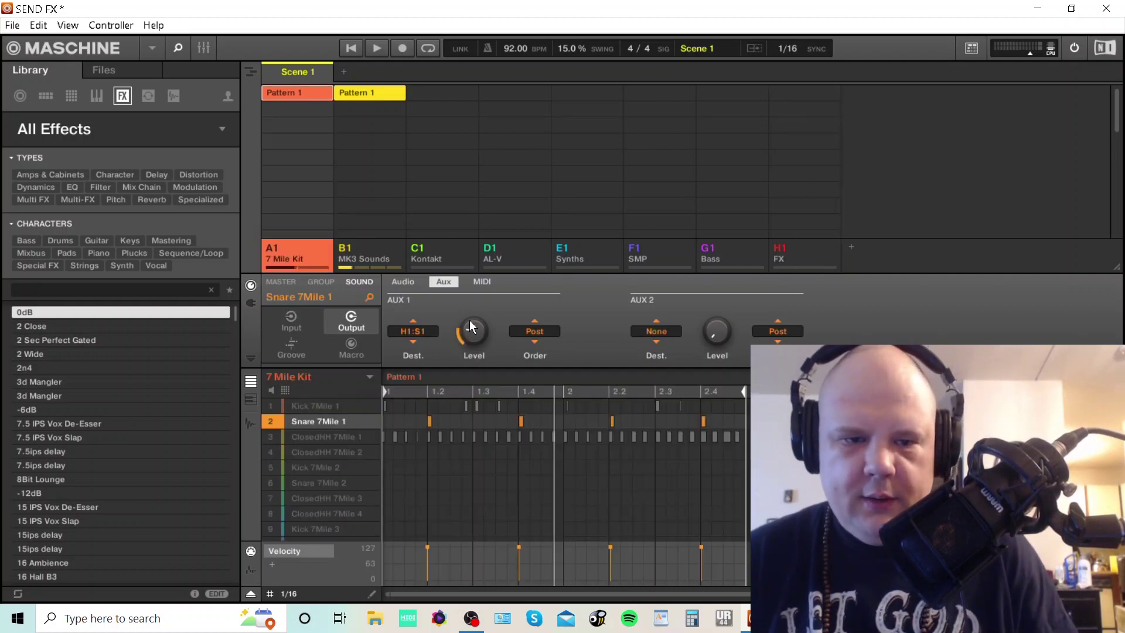
left_click_drag(473, 332, 473, 334)
key("space")
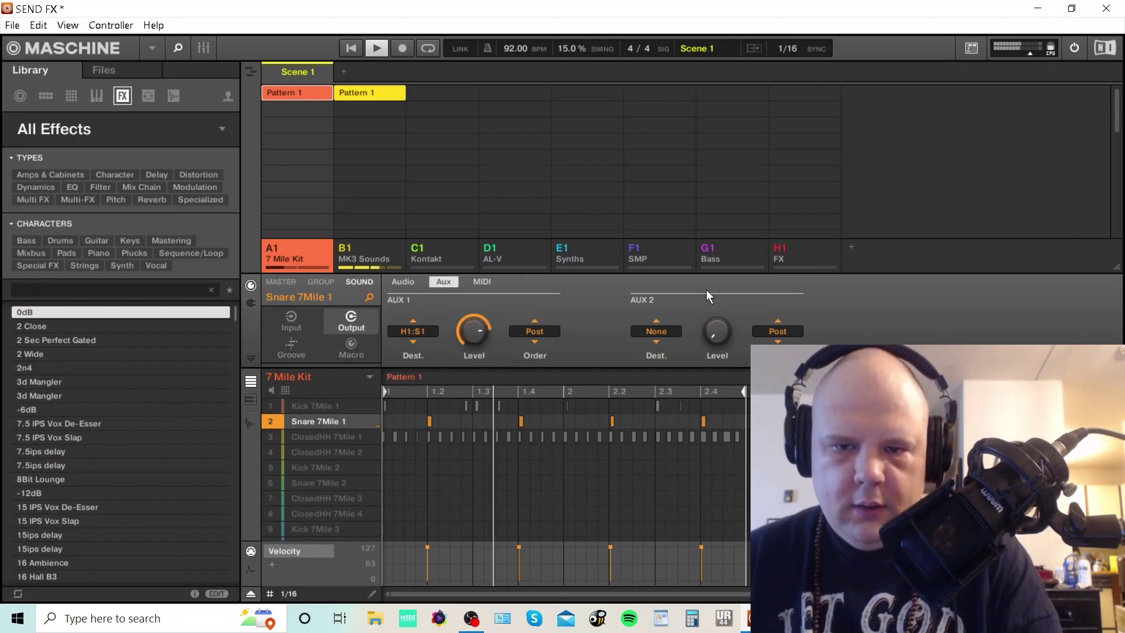
Step: Set the plate reverb's R2 predelay to 27 ms, switch its early filter to the 12 dB low-cut slope, and audition the sound
left_click(800, 263)
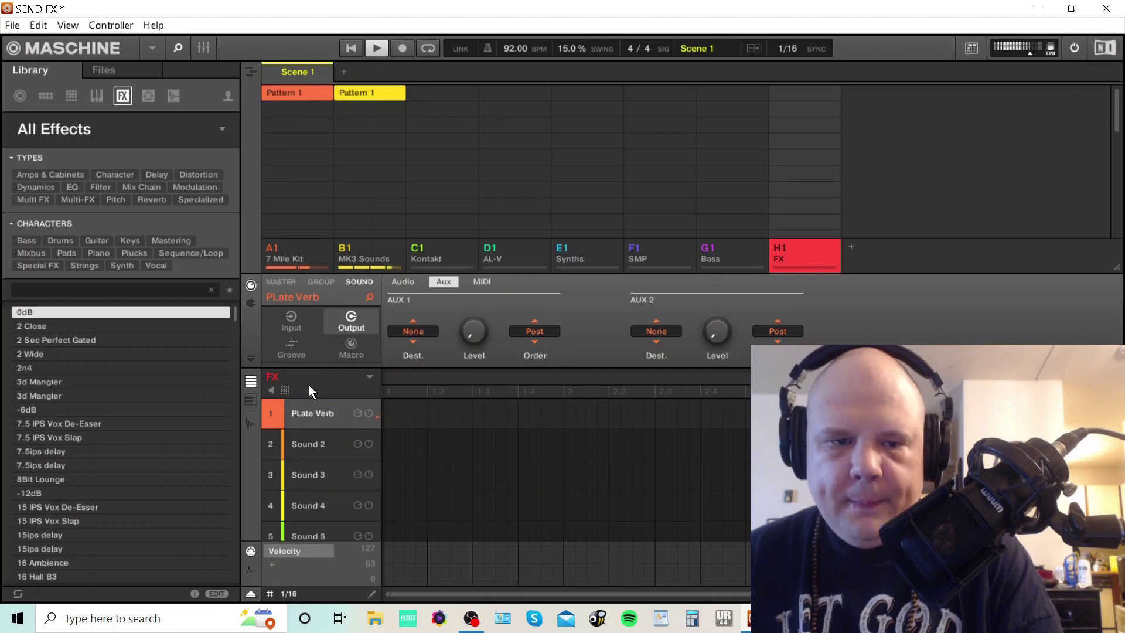
left_click(252, 302)
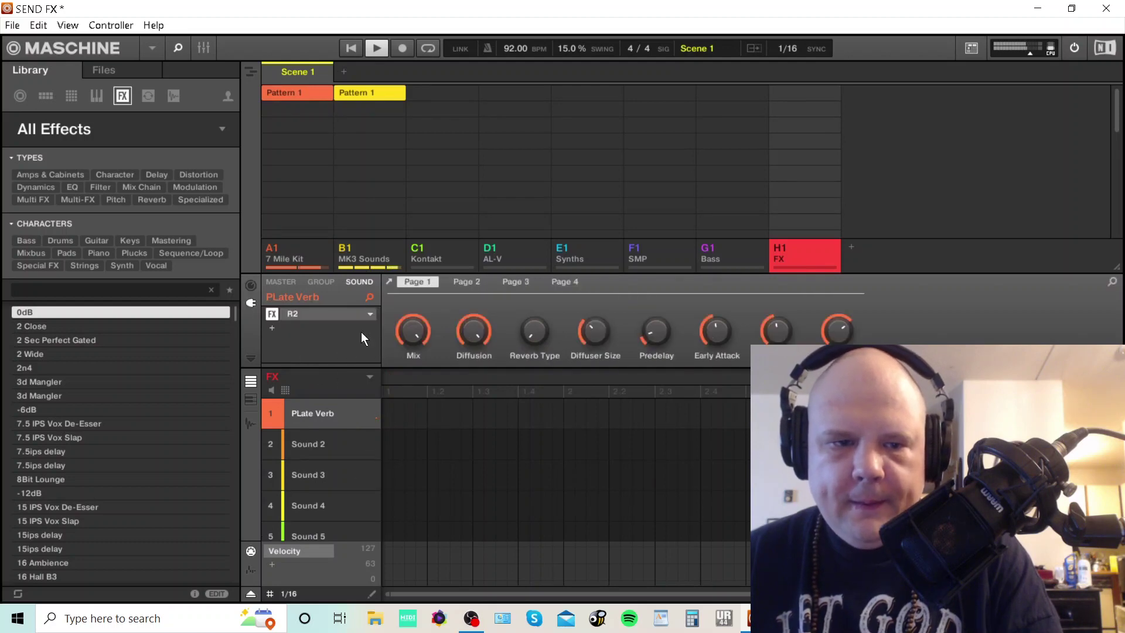
left_click(311, 315)
key("space")
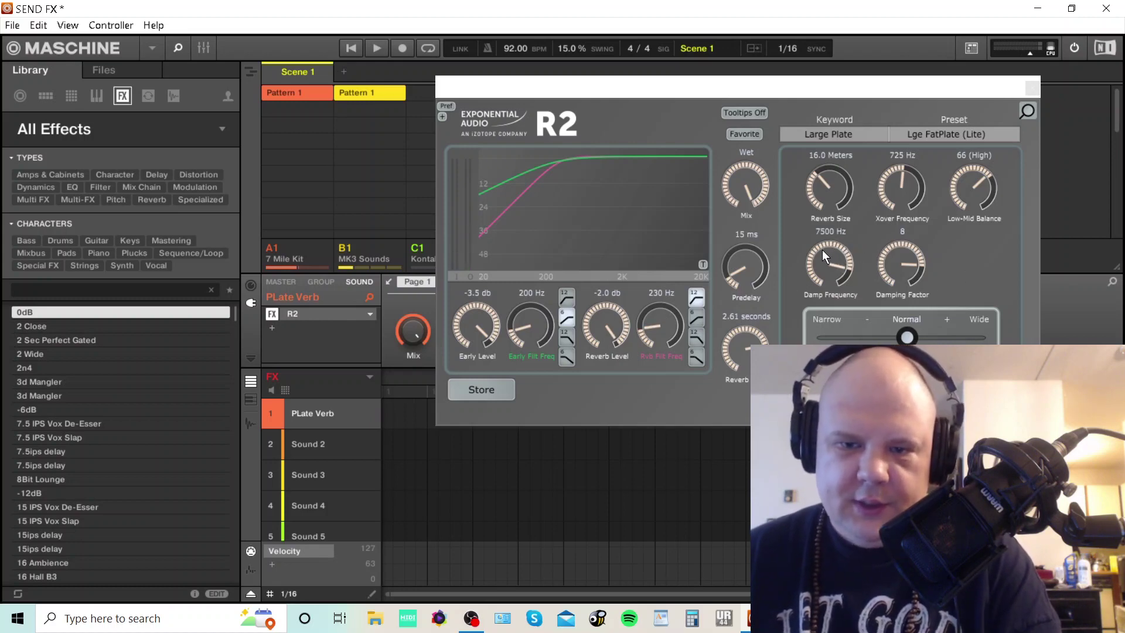
left_click_drag(747, 272, 747, 270)
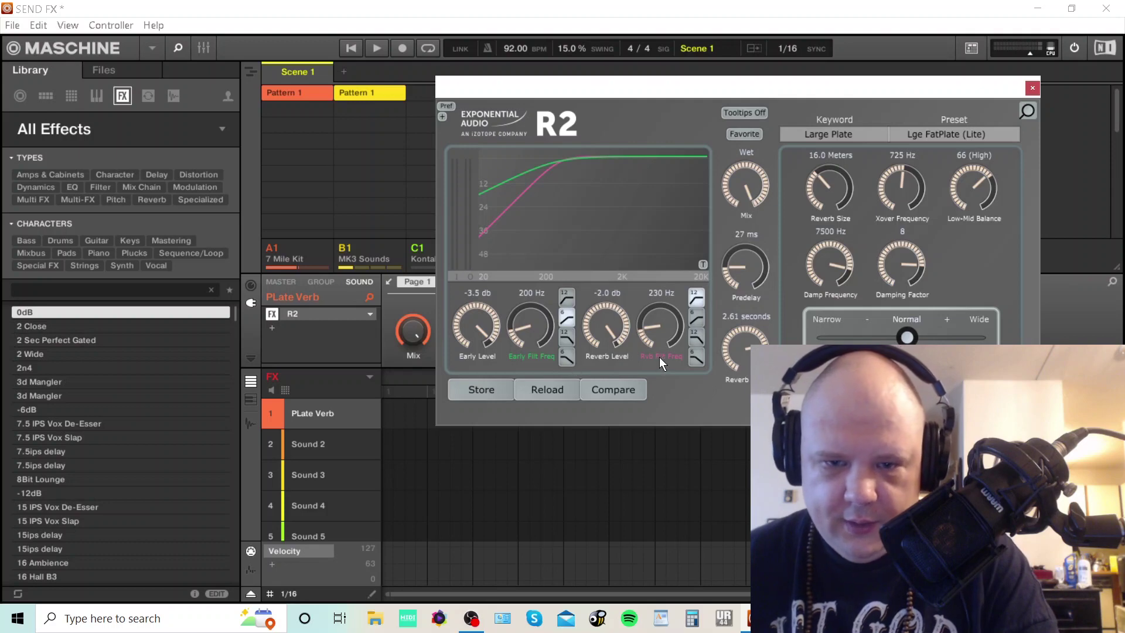
left_click(565, 300)
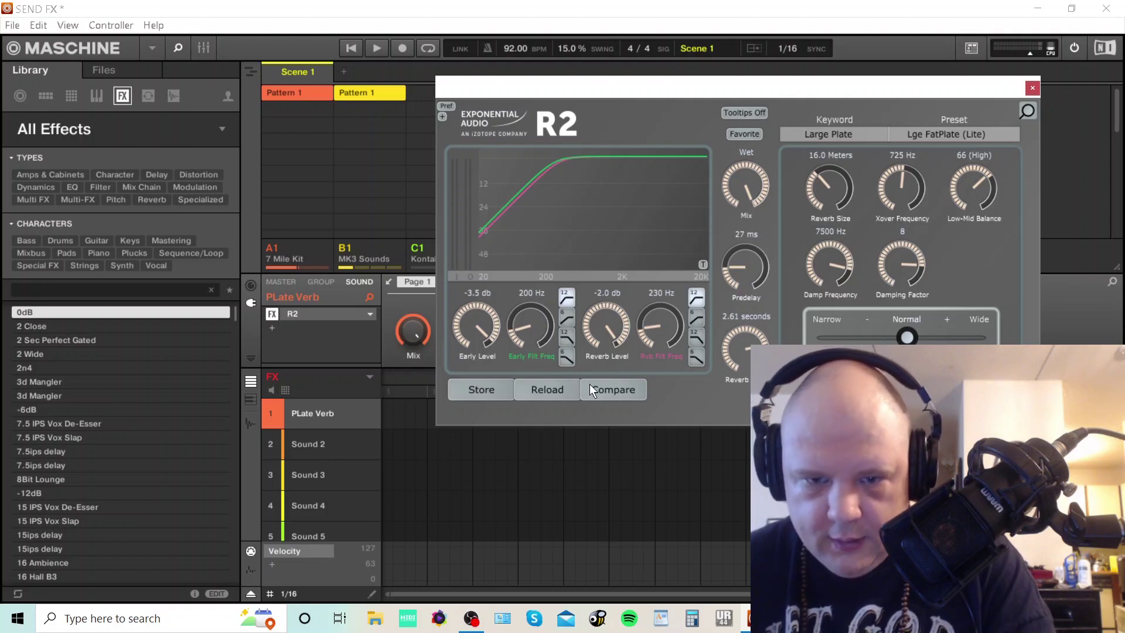
key("space")
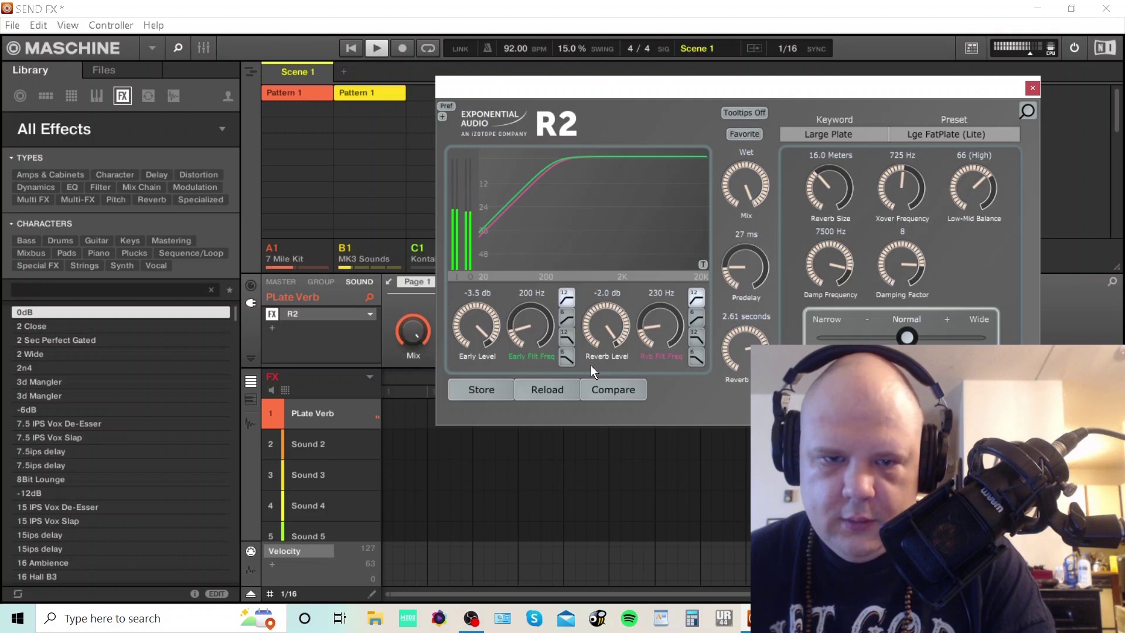
key("space")
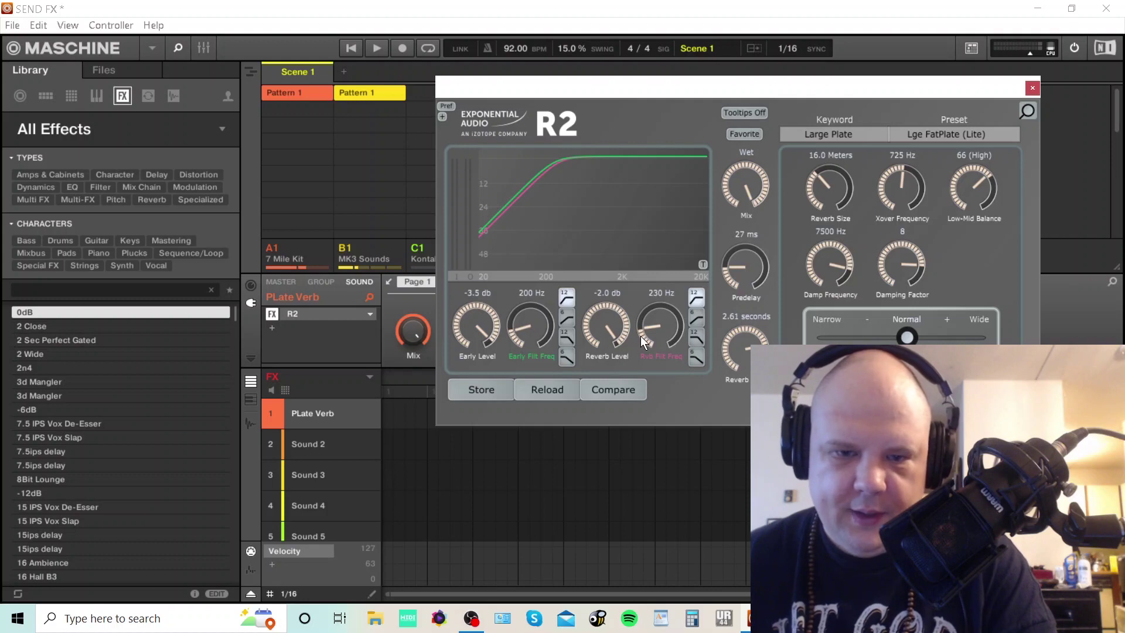
Step: Set R2's early filter to the 6 dB high-cut slope, comparing it with the 12 dB high-cut slope during playback
left_click(569, 357)
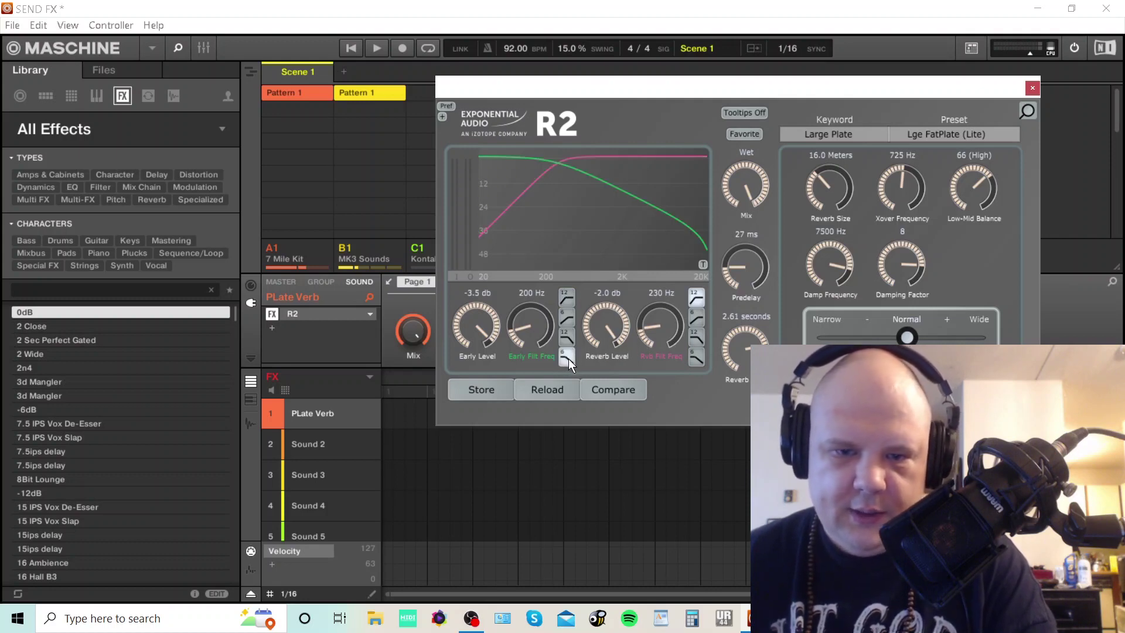
key("space")
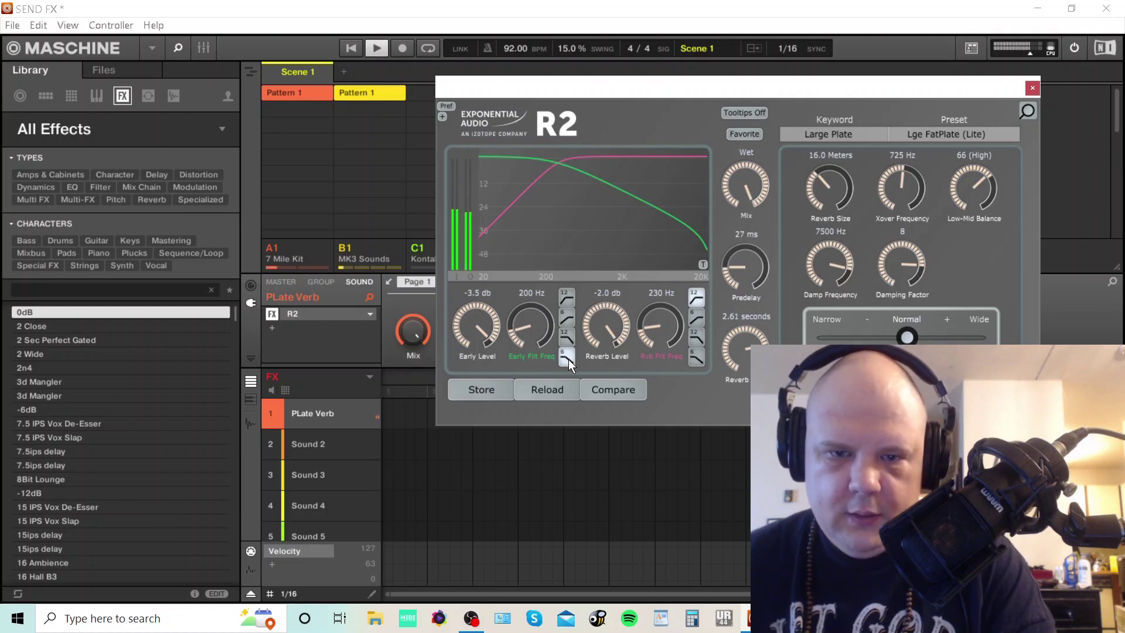
left_click(566, 338)
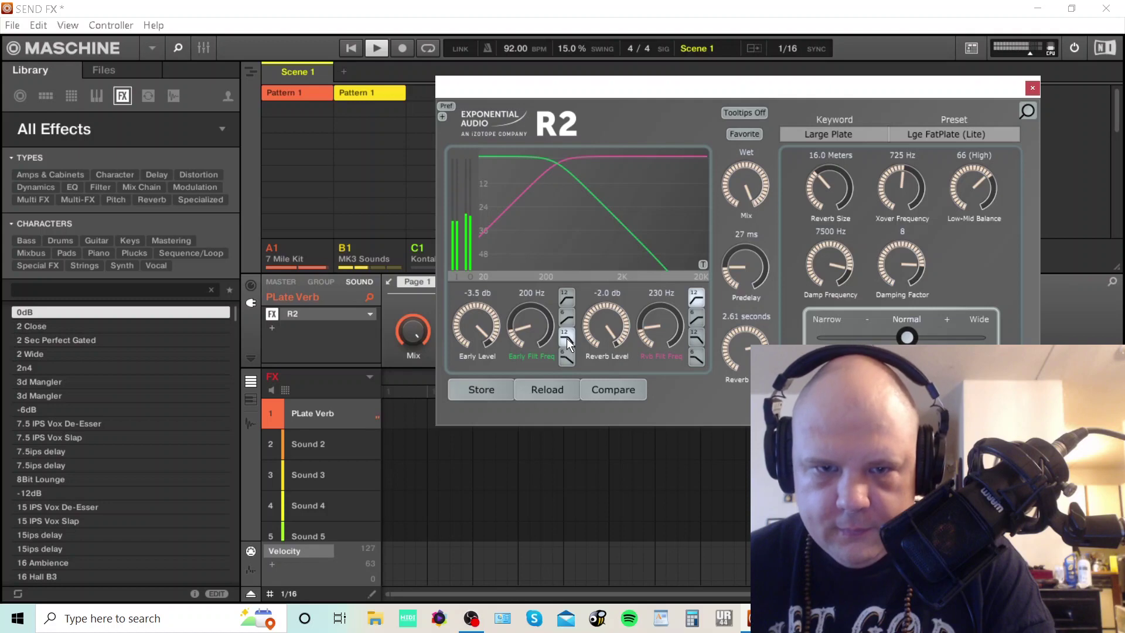
left_click(564, 360)
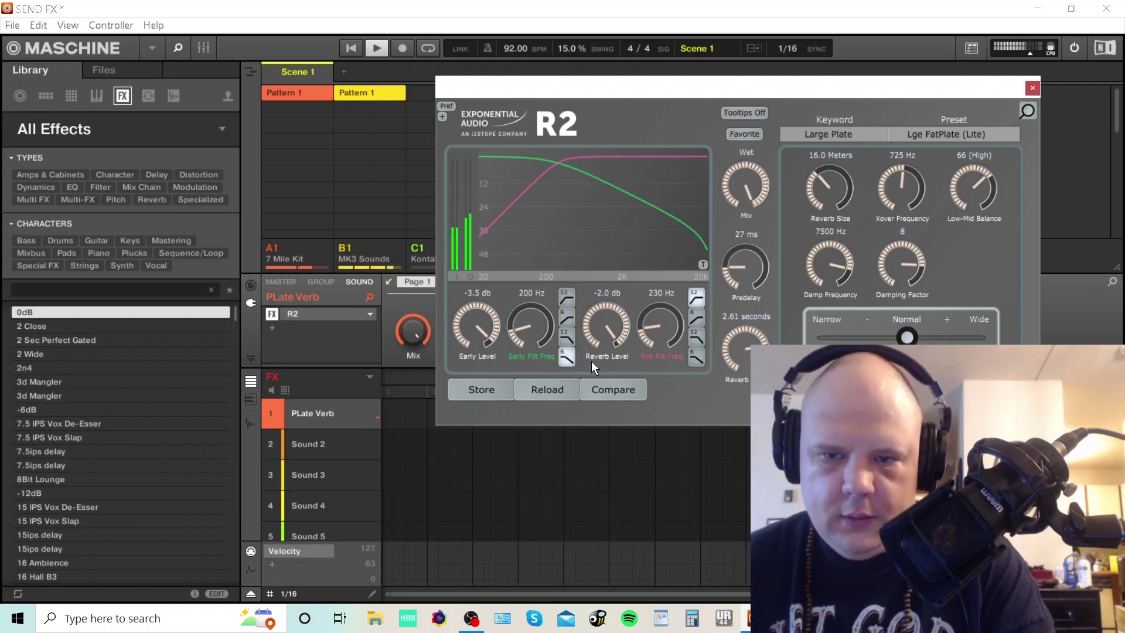
Step: Set R2's damp frequency to 4500 Hz, damping factor to 7, low-mid balance to 46 (Low), reverb size to 20 meters, and width one notch narrower
left_click_drag(827, 281, 852, 225)
left_click_drag(903, 265, 911, 333)
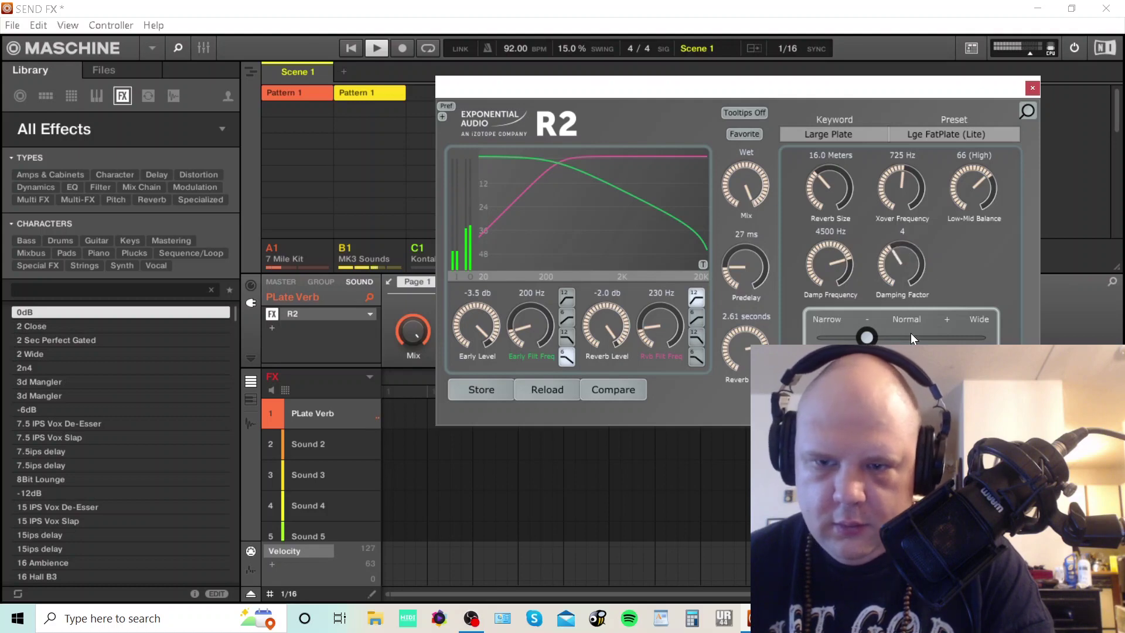
scroll(902, 279, "up", 3)
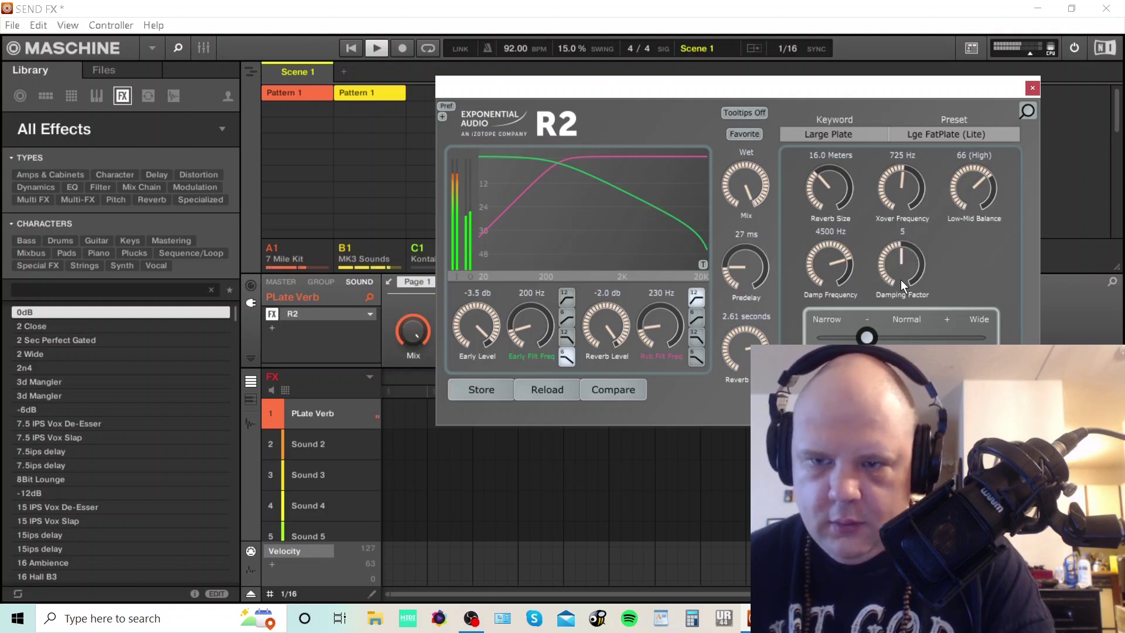
left_click_drag(973, 189, 971, 218)
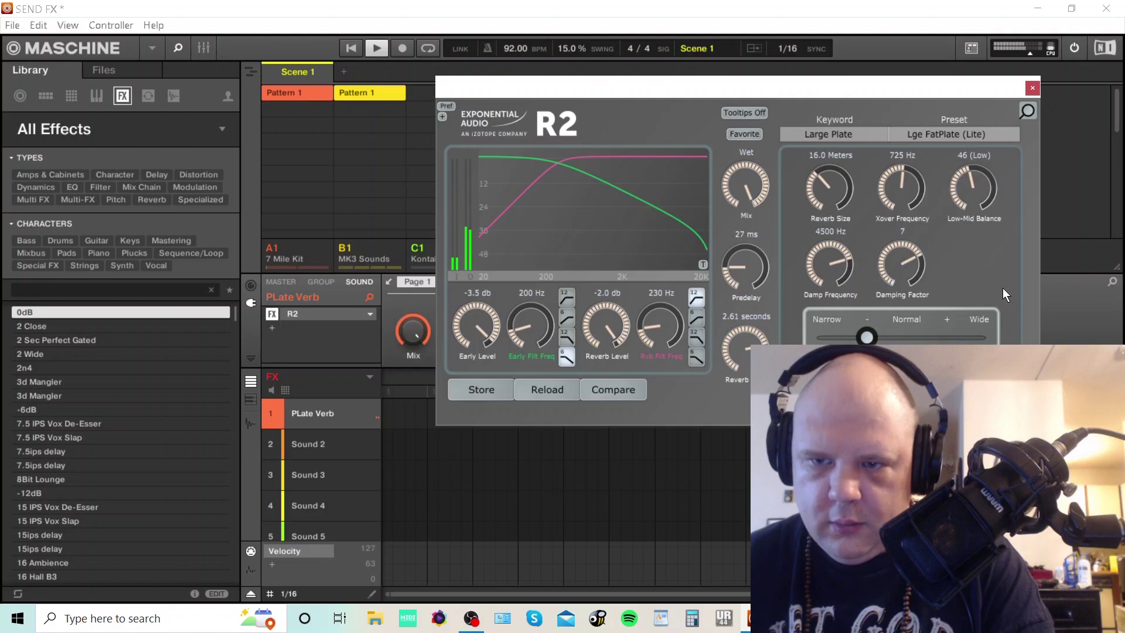
mouse_move(835, 192)
left_mouse_down()
mouse_move(846, 150)
mouse_move(829, 192)
mouse_move(832, 180)
mouse_move(845, 234)
mouse_move(828, 189)
mouse_move(843, 202)
mouse_move(826, 196)
mouse_move(838, 181)
left_mouse_up()
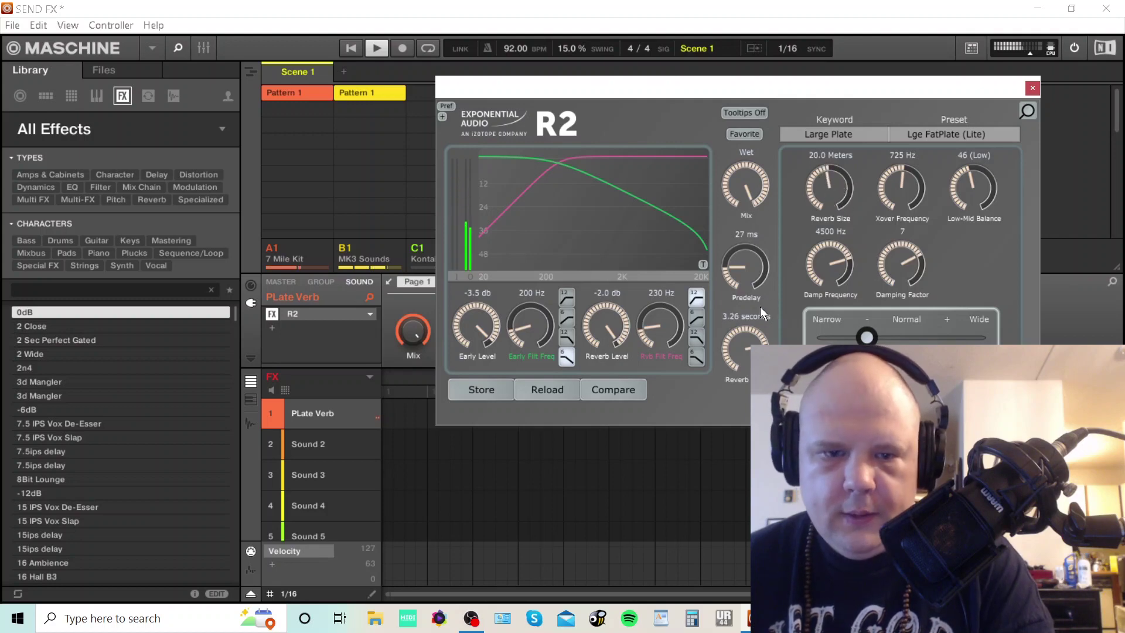
Step: Set R2's reverb time to 1.61 seconds during playback, close the plug-in window and stop playback
key("space")
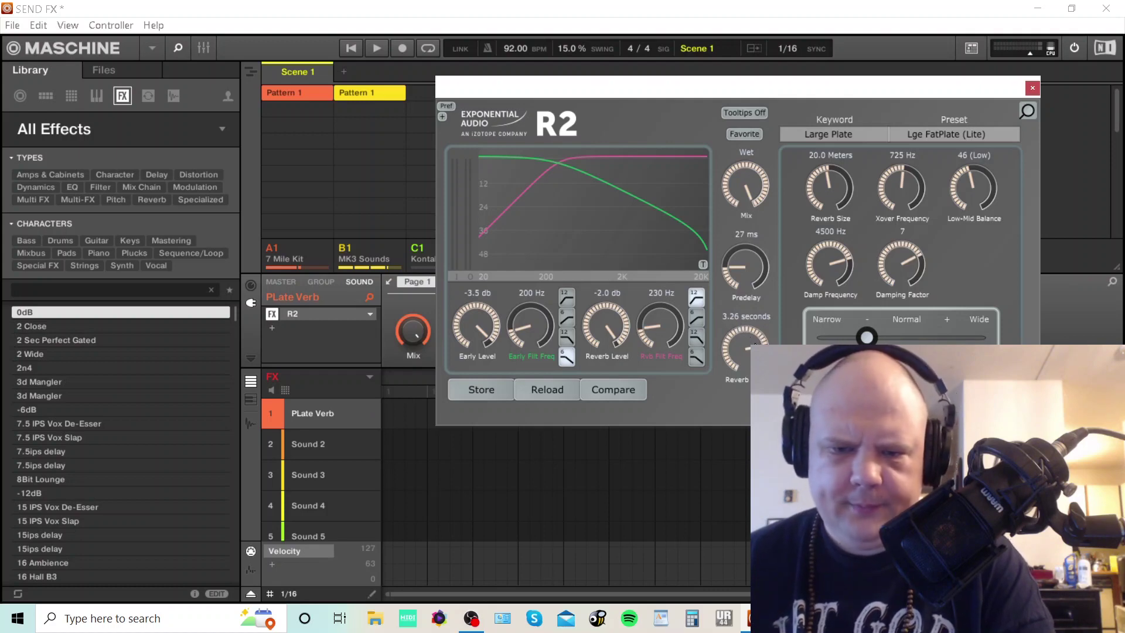
key("space")
left_click_drag(748, 351, 749, 395)
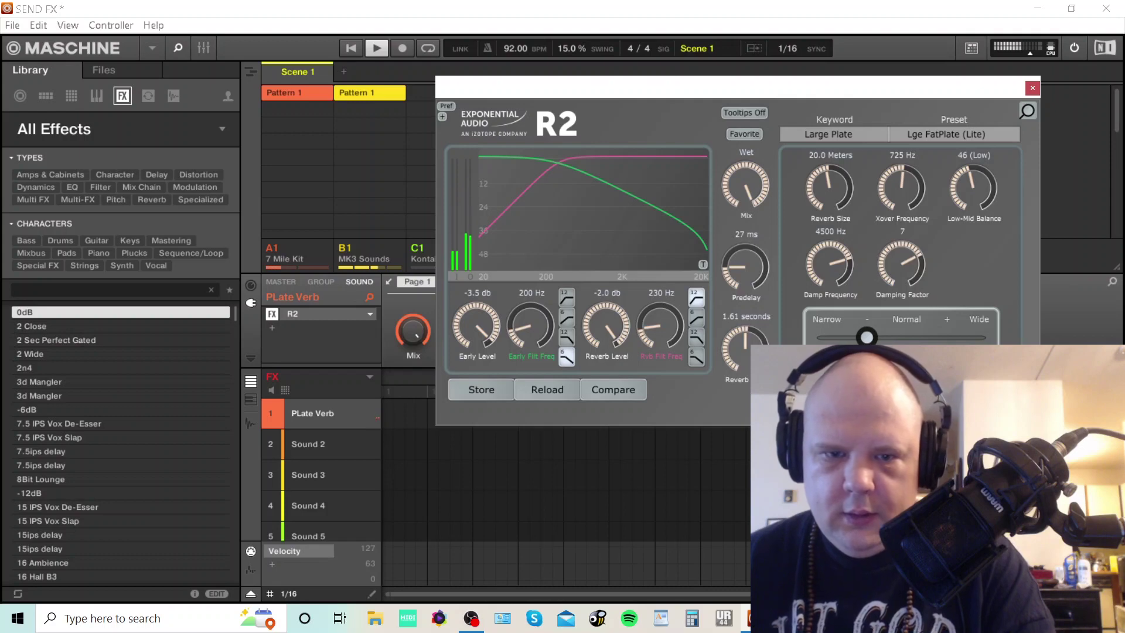
left_click(1031, 88)
key("space")
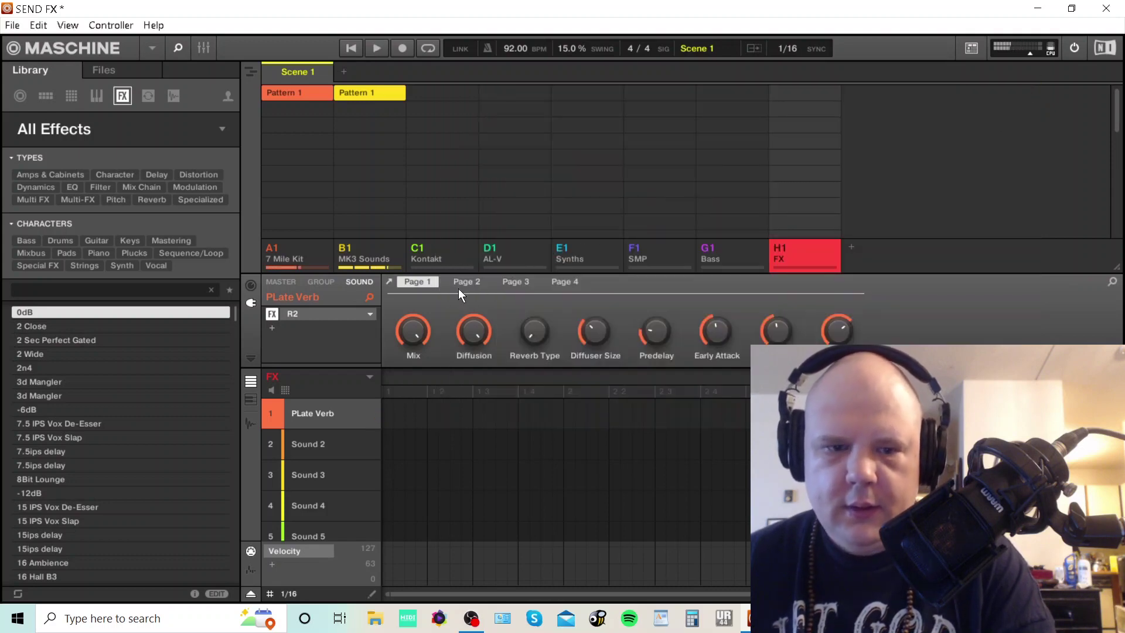
Step: Lower the Aux 1 send level of Snare 7Mile 1 to about the ten o'clock position during playback
left_click(292, 259)
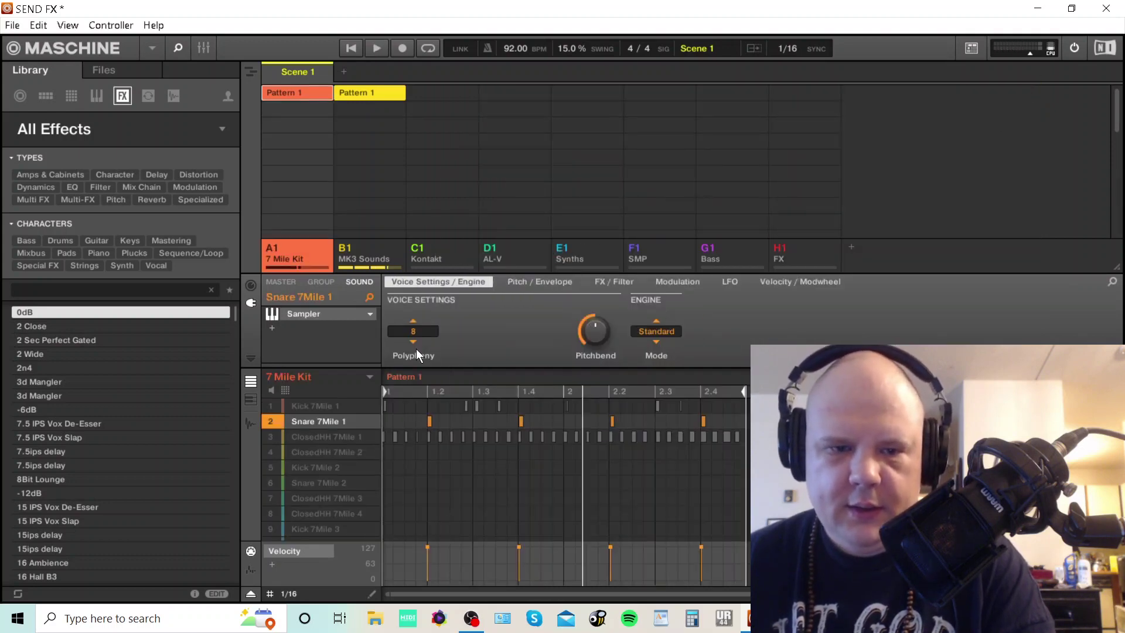
left_click(250, 286)
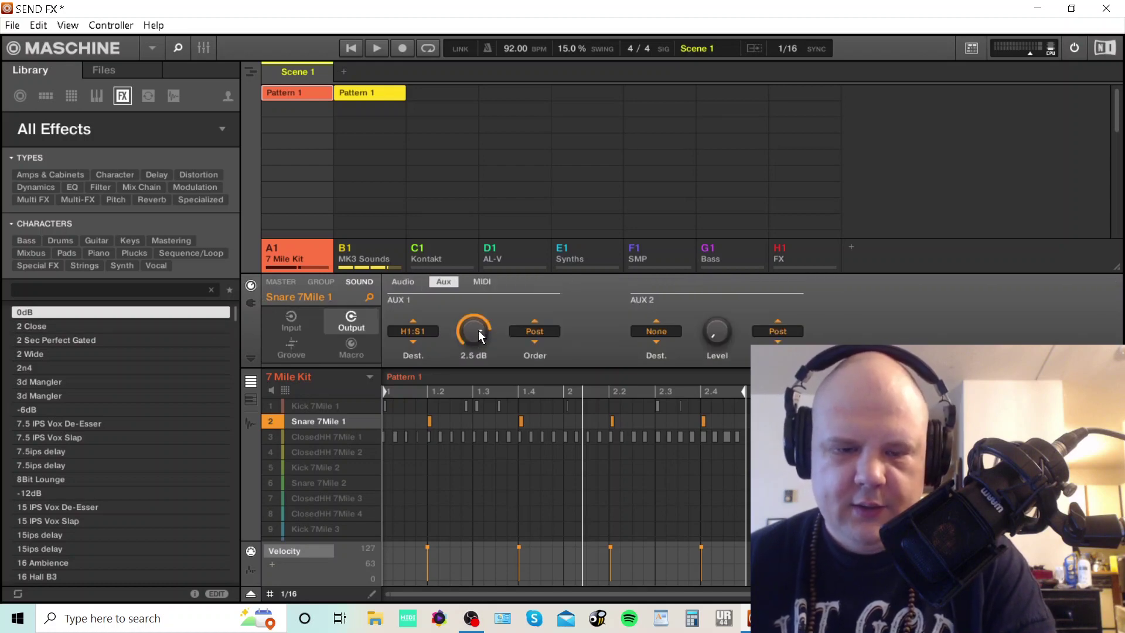
key("space")
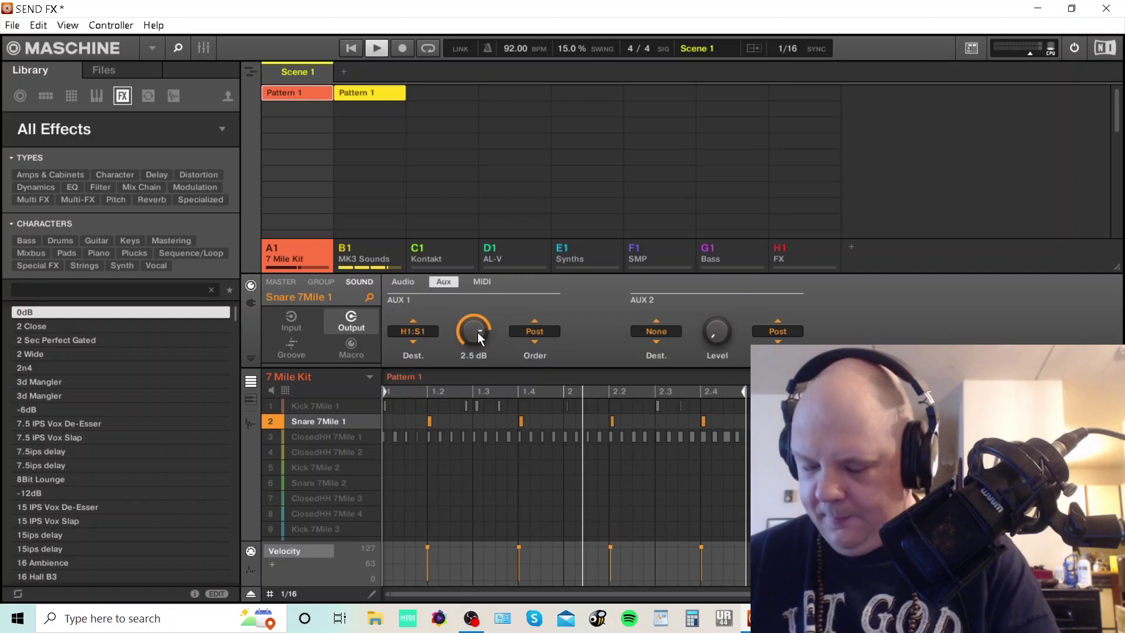
left_click_drag(477, 333, 477, 373)
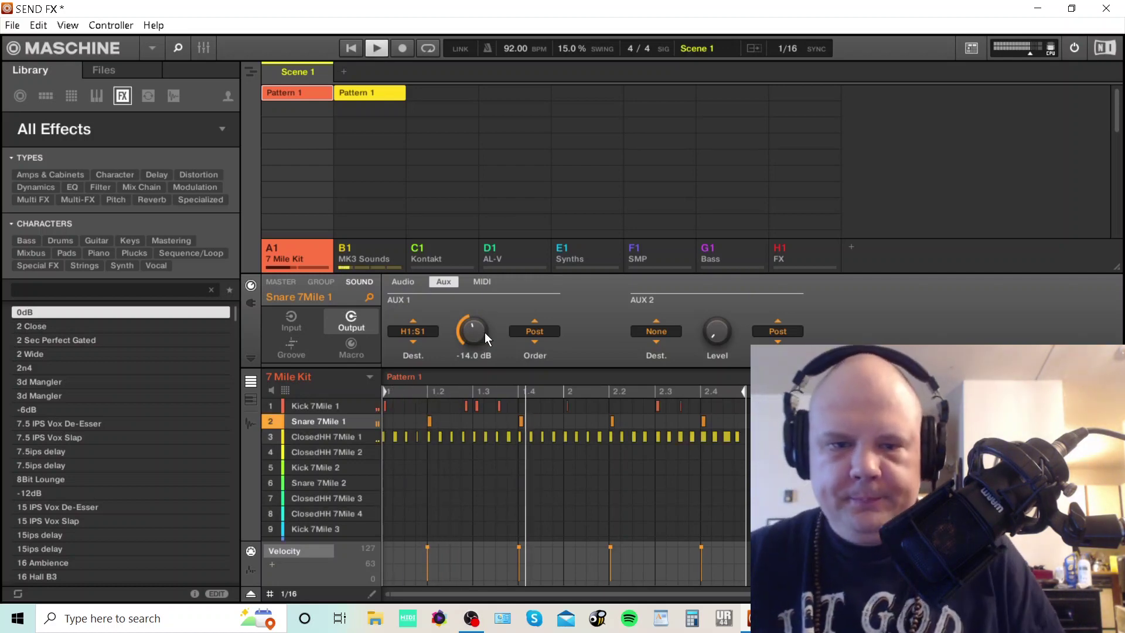
mouse_move(464, 344)
left_mouse_down()
mouse_move(464, 326)
mouse_move(464, 347)
left_mouse_up()
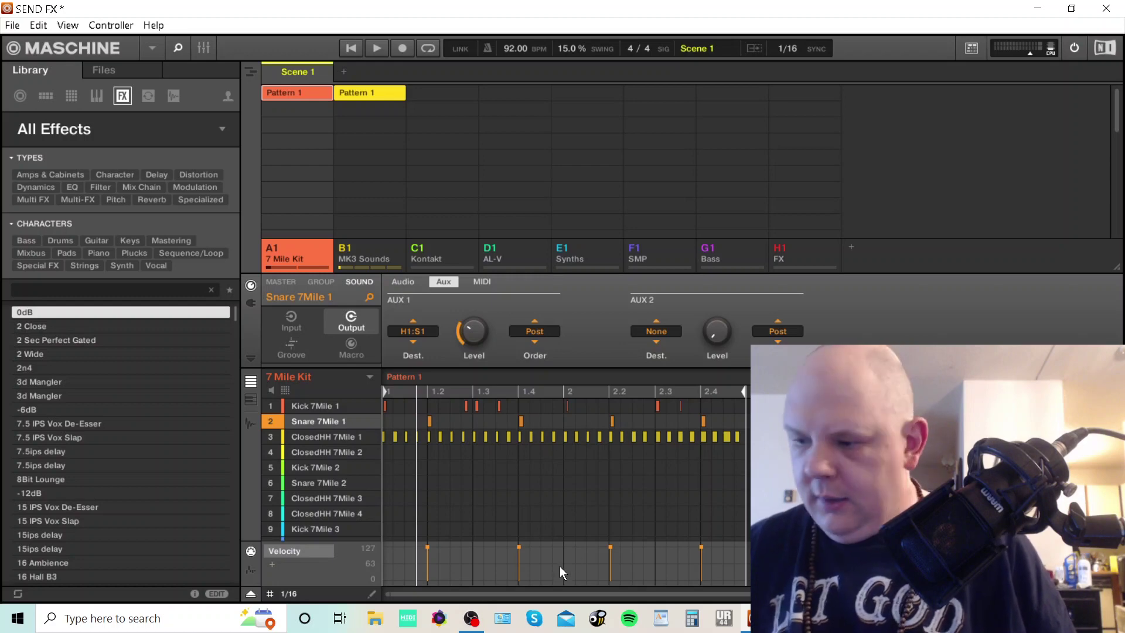
Step: Audition Snare 7Mile 1 with its Aux 1 send at 1.3 dB and settle the level at about the two o'clock position
key("space")
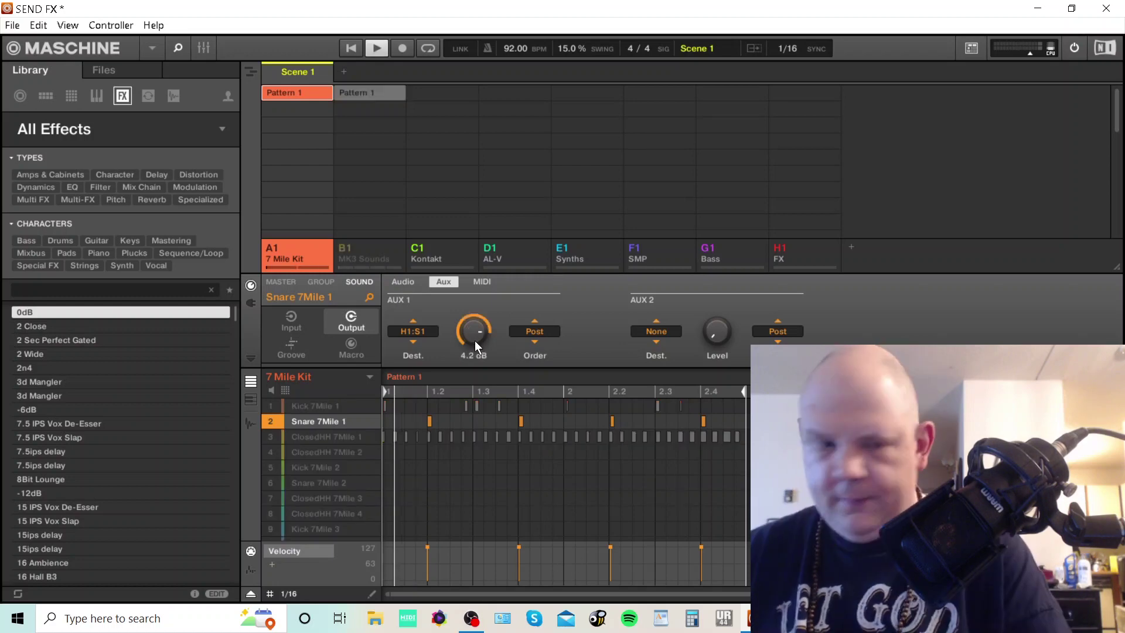
scroll(475, 331, "down", 3)
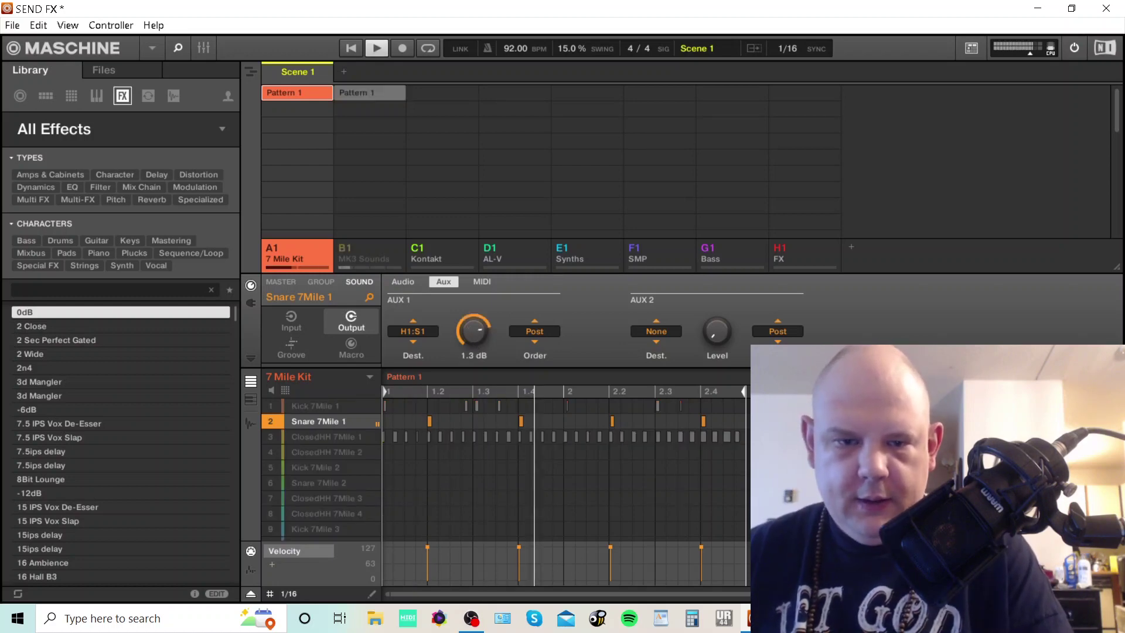
key("space")
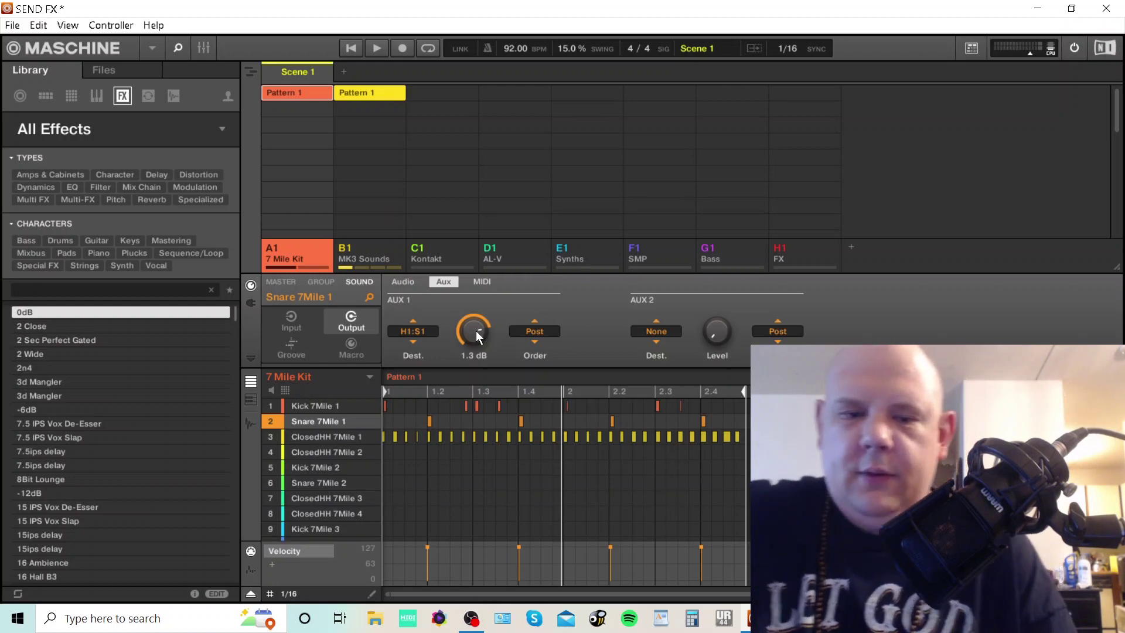
key("space")
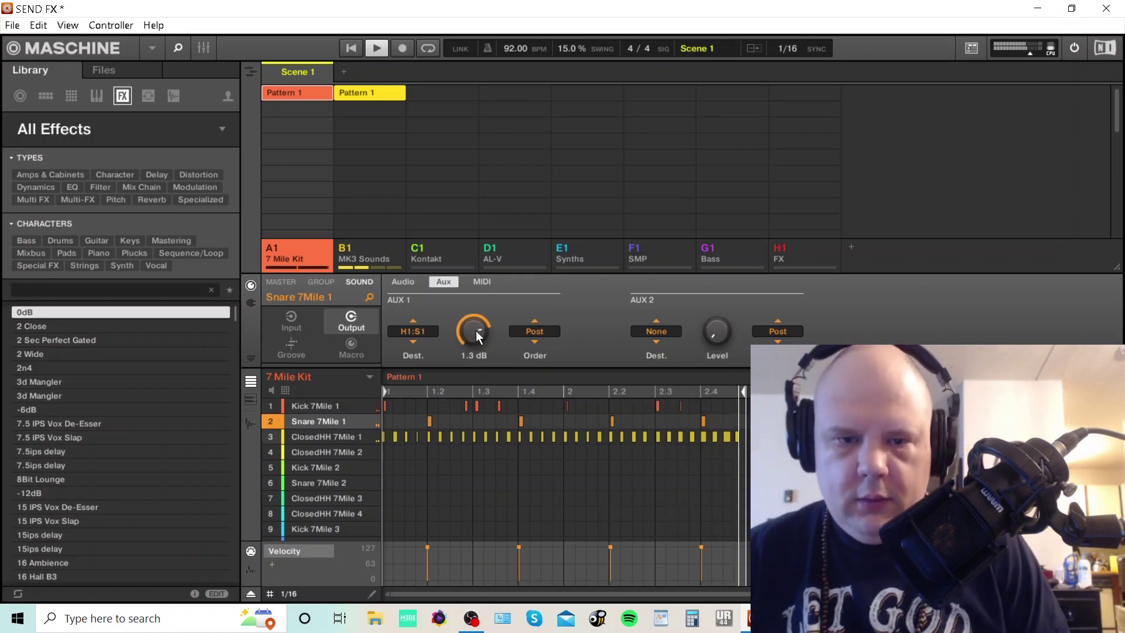
left_click_drag(476, 330, 476, 352)
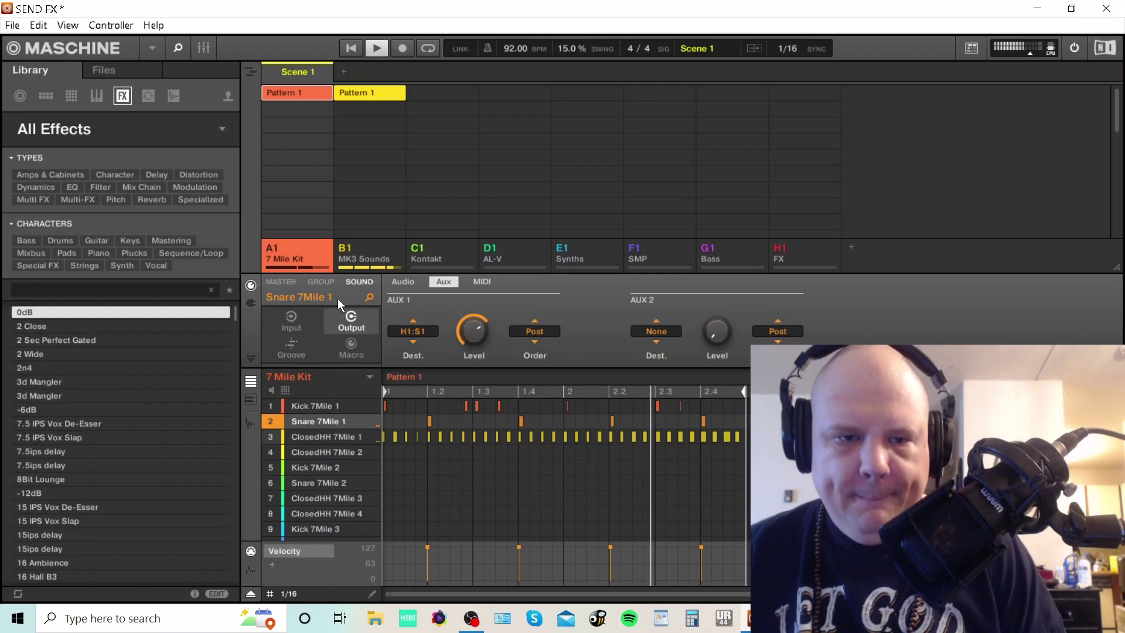
Step: Show the FX group's channels in the mixer to check the PLate Verb level, and stop playback
left_click(794, 253)
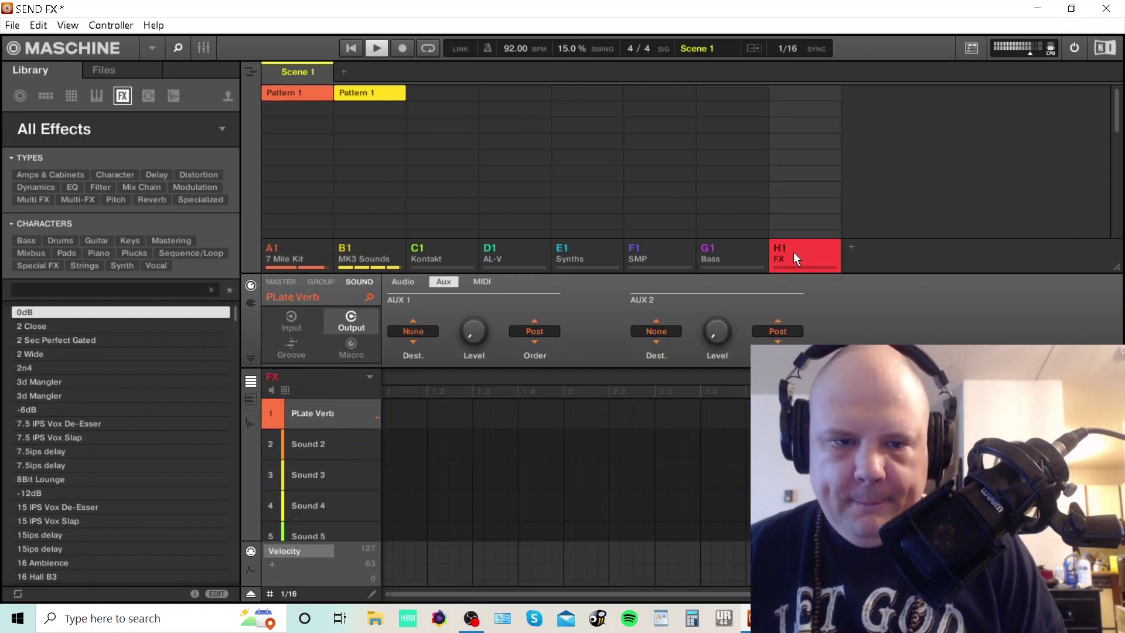
left_click(204, 49)
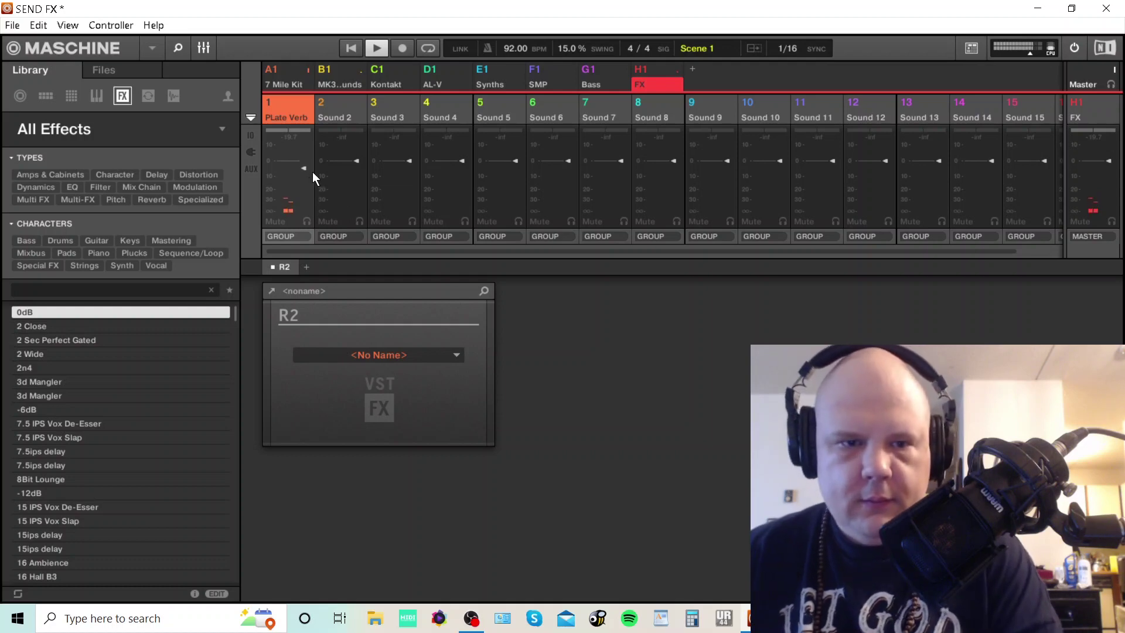
key("space")
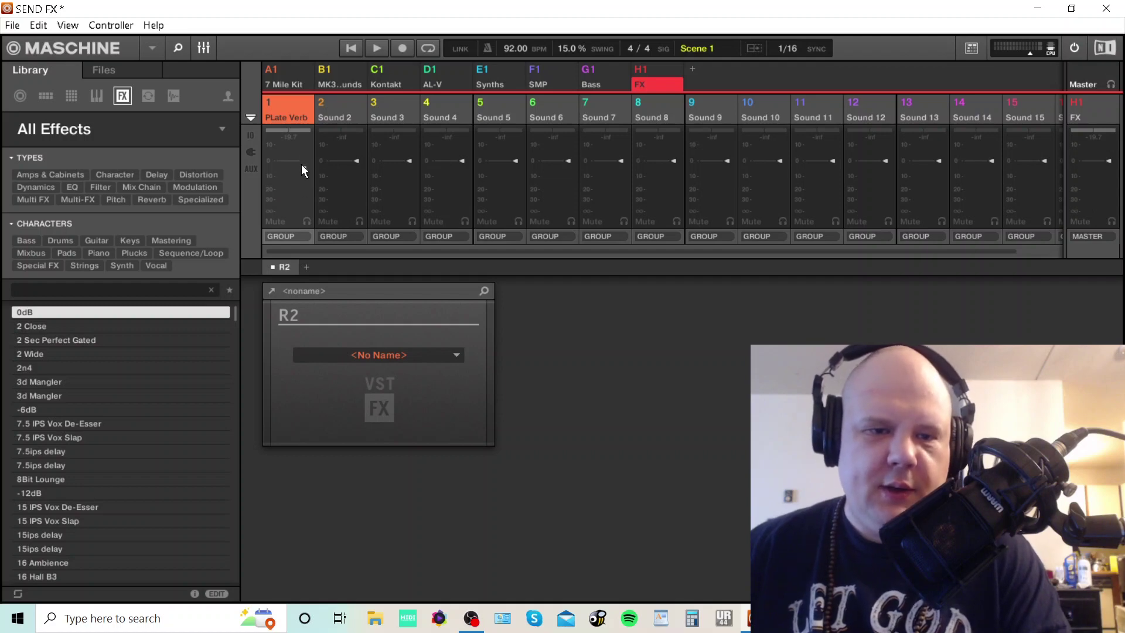
Step: Return to the arrangement and inspect PLate Verb's available Aux 1 destinations without choosing one
left_click(203, 48)
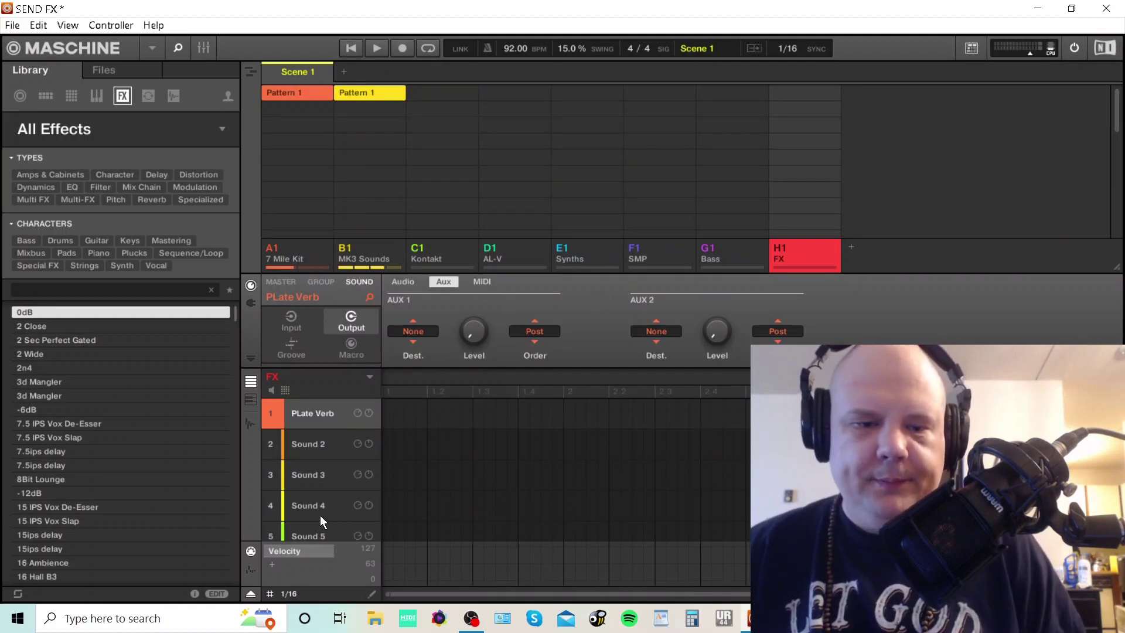
left_click(251, 303)
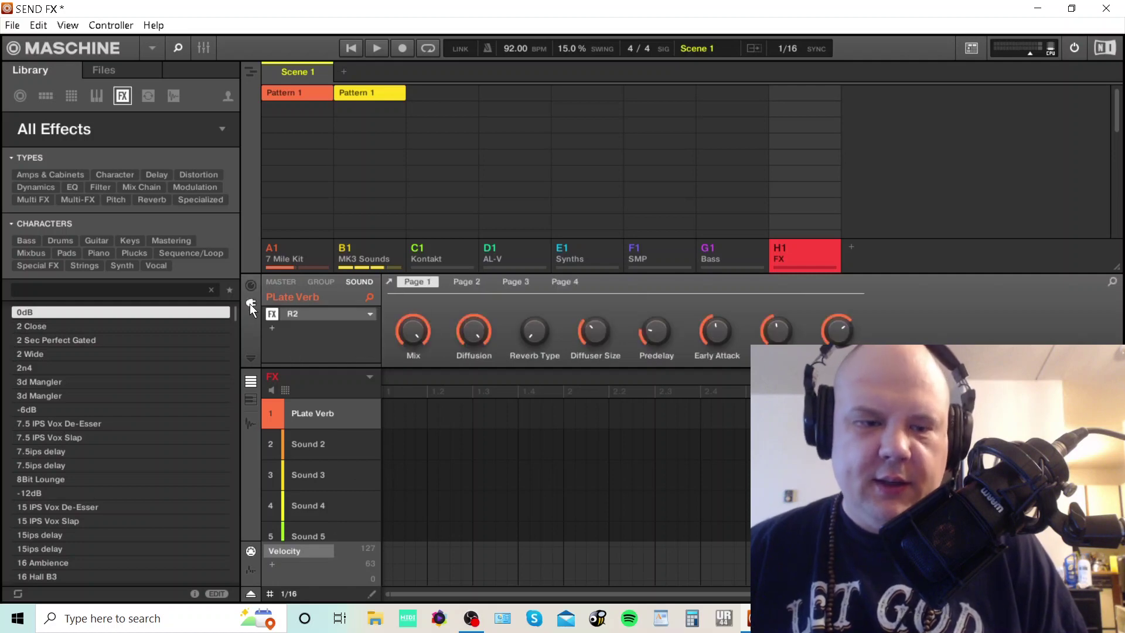
left_click(251, 285)
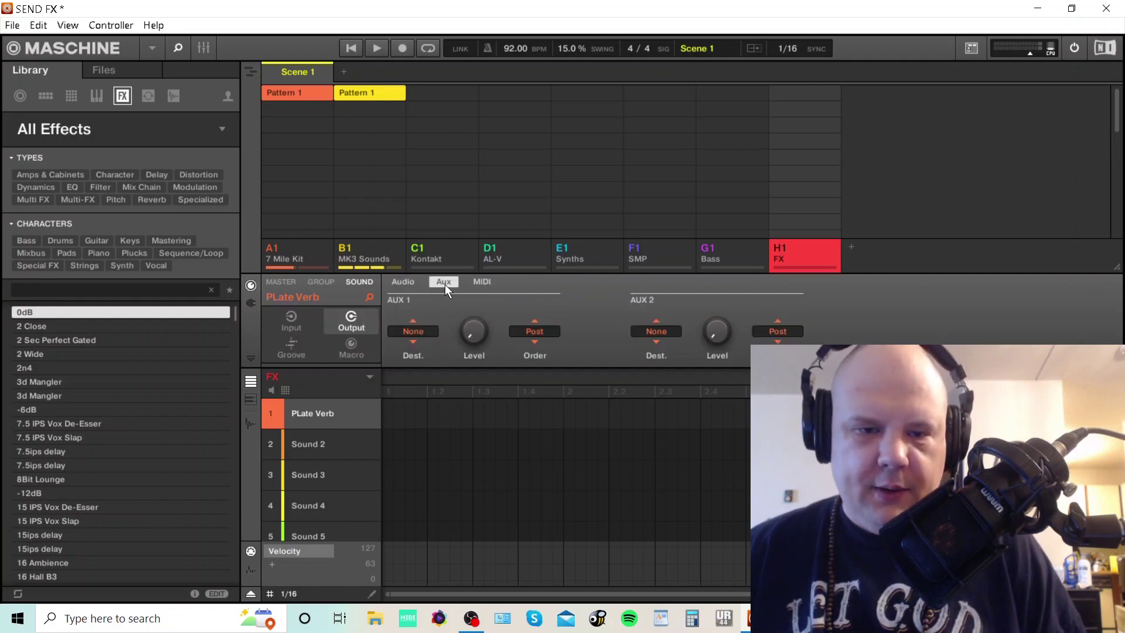
left_click(414, 331)
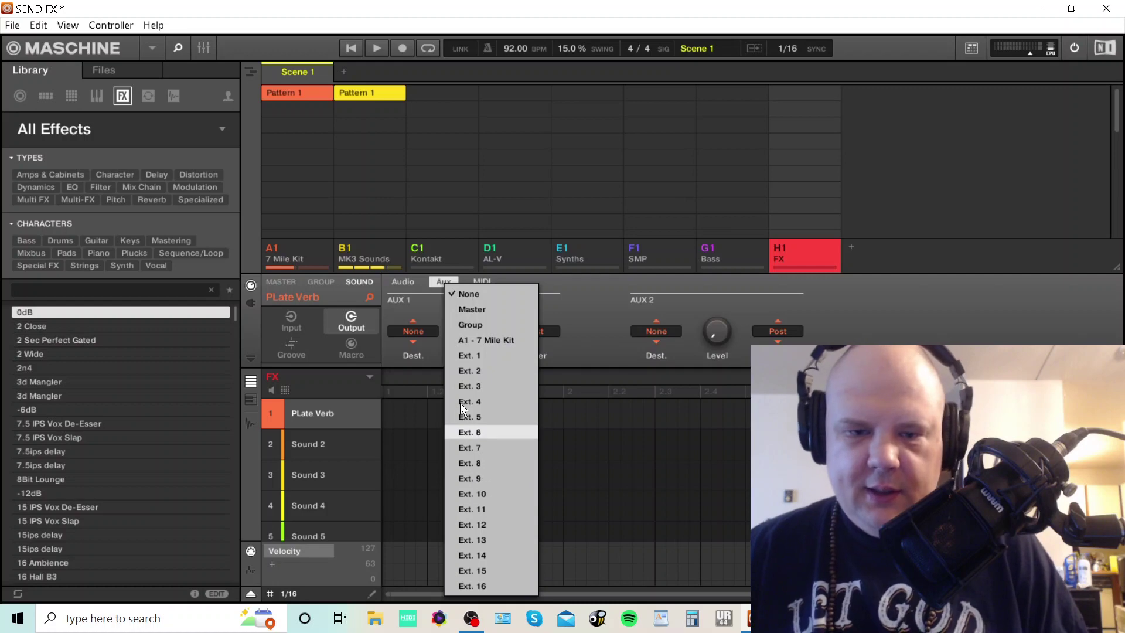
left_click(616, 317)
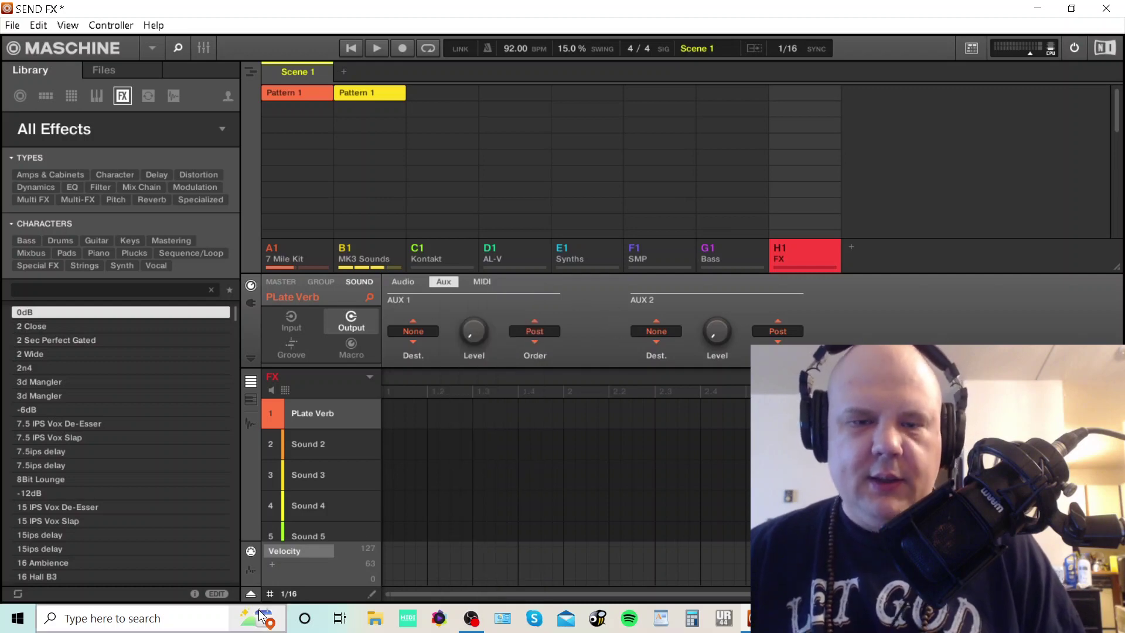